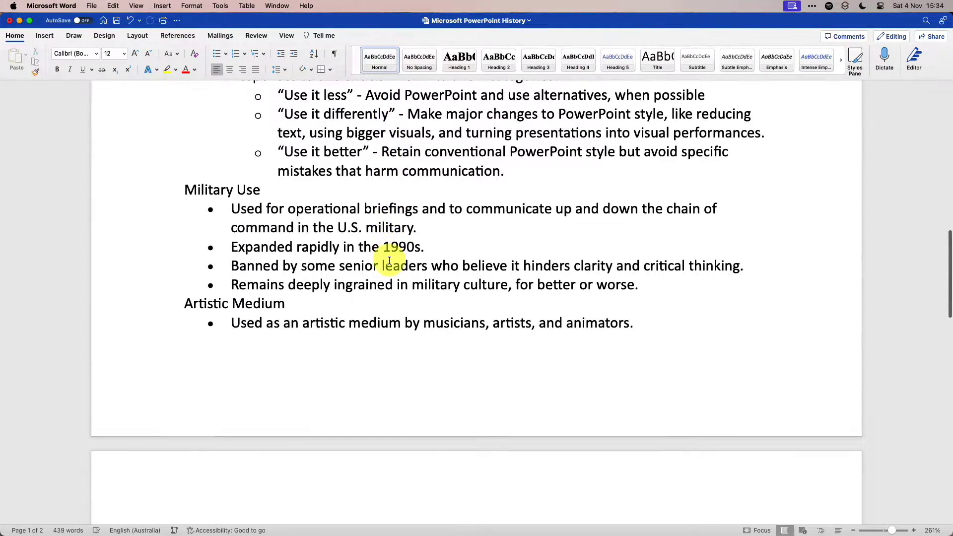
scroll(388, 260, down, 3)
scroll(389, 260, down, 5)
scroll(389, 259, up, 3)
scroll(389, 260, up, 1)
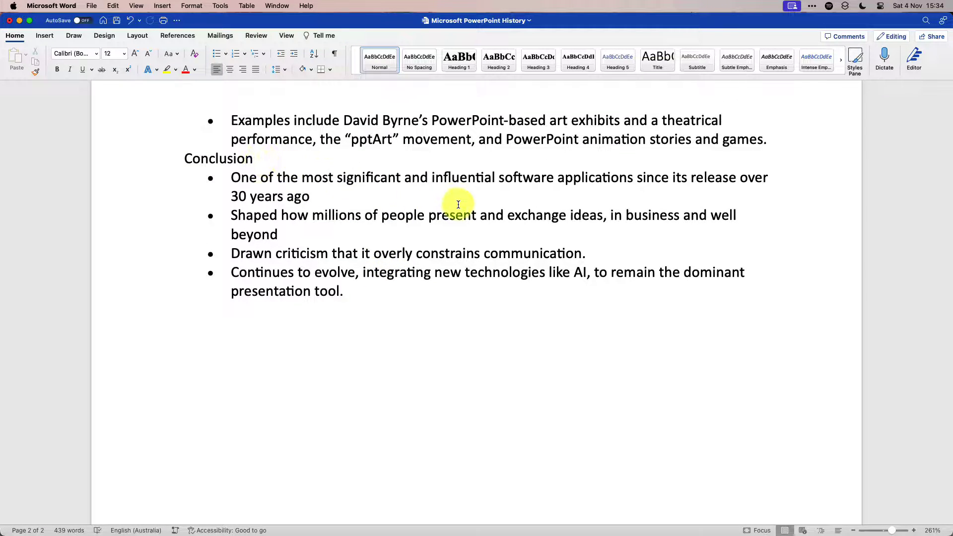
scroll(458, 204, up, 1)
scroll(458, 204, up, 15)
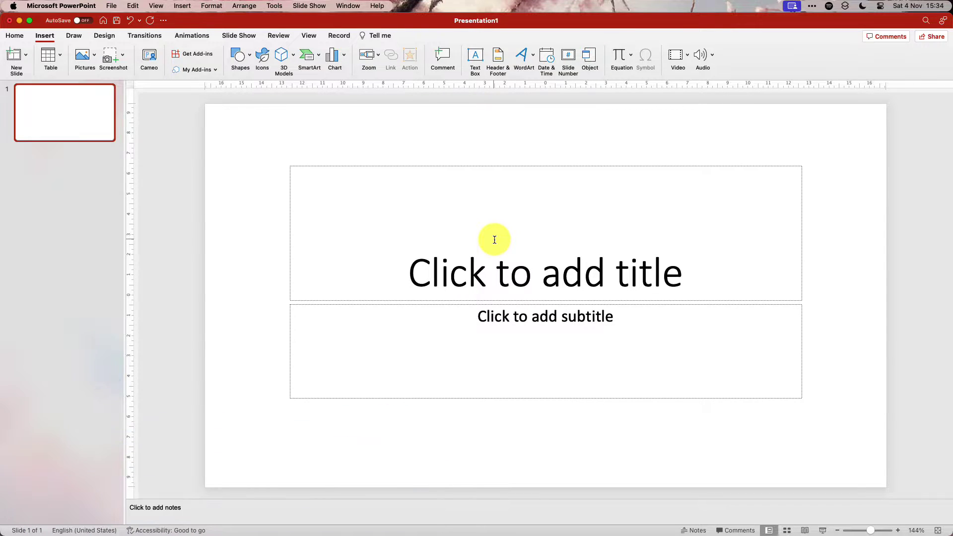
Switch from the blank PowerPoint presentation back to the Word document with Ctrl+Left
key(ctrl+Left)
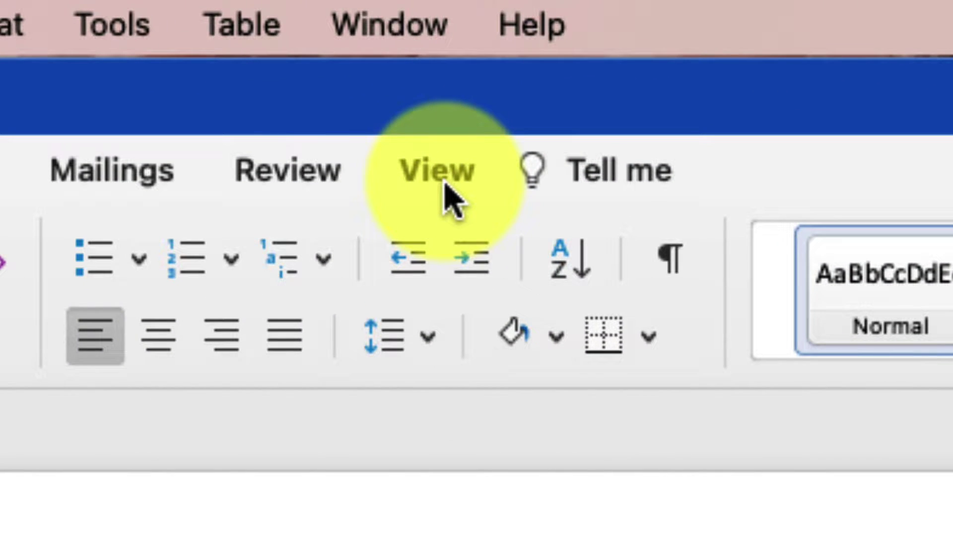
Switch the PowerPoint History document to Outline view from the View tab
click(439, 175)
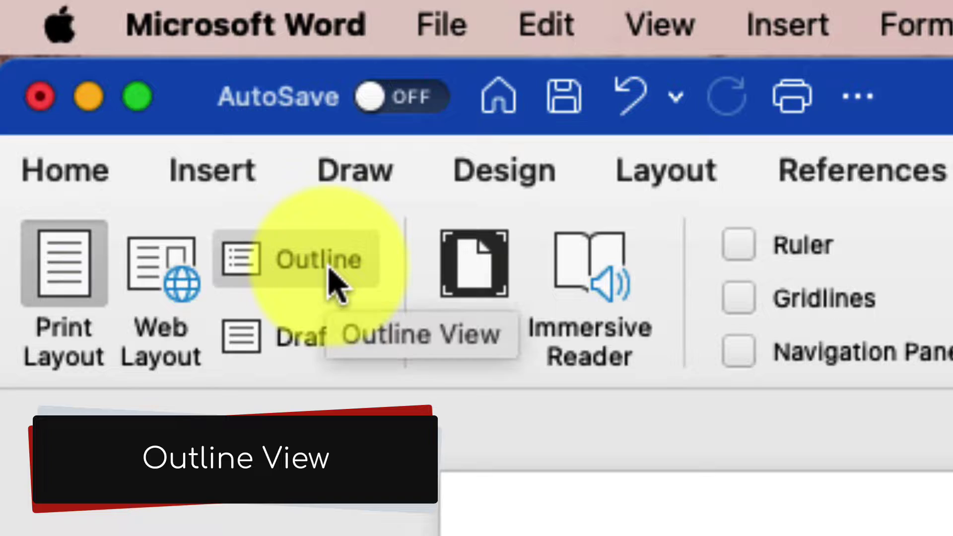
click(327, 268)
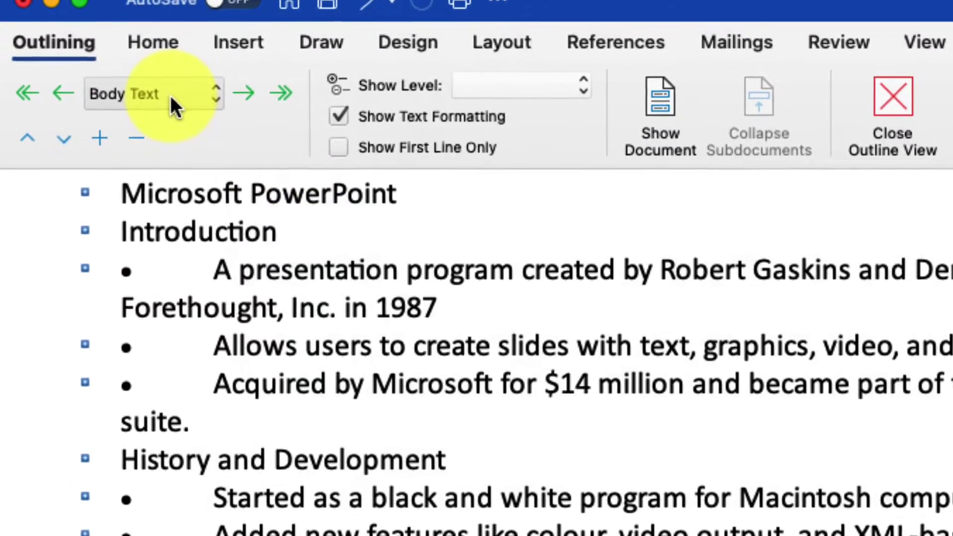
Make the 'Microsoft PowerPoint' title line a Level 1 heading
click(134, 117)
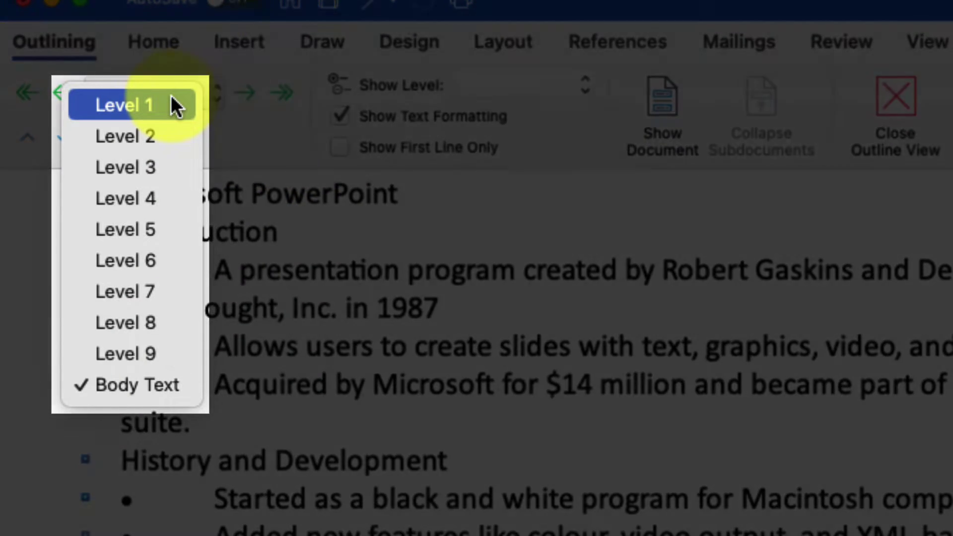
key(Down)
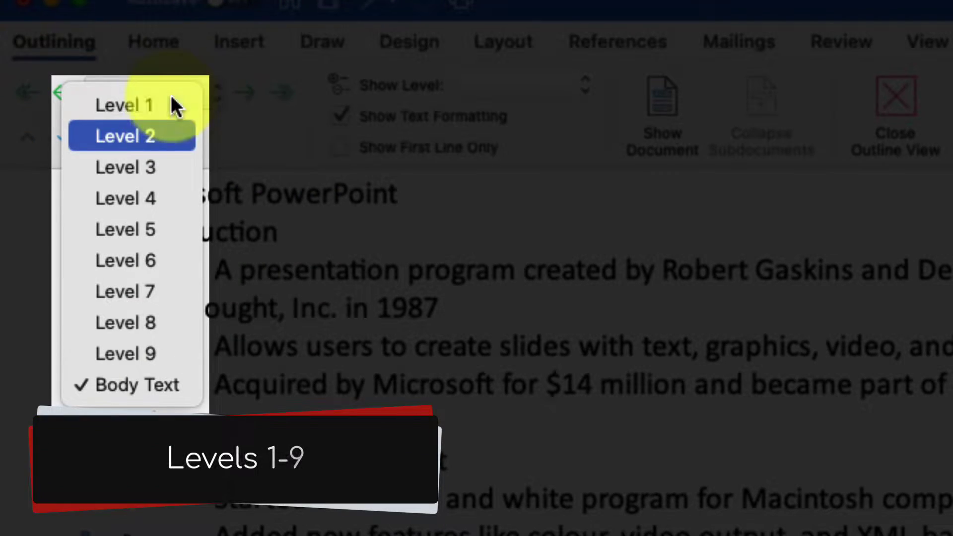
key(Down)
key(Down)
key(Down)
key(Down)
key(Down)
key(Down)
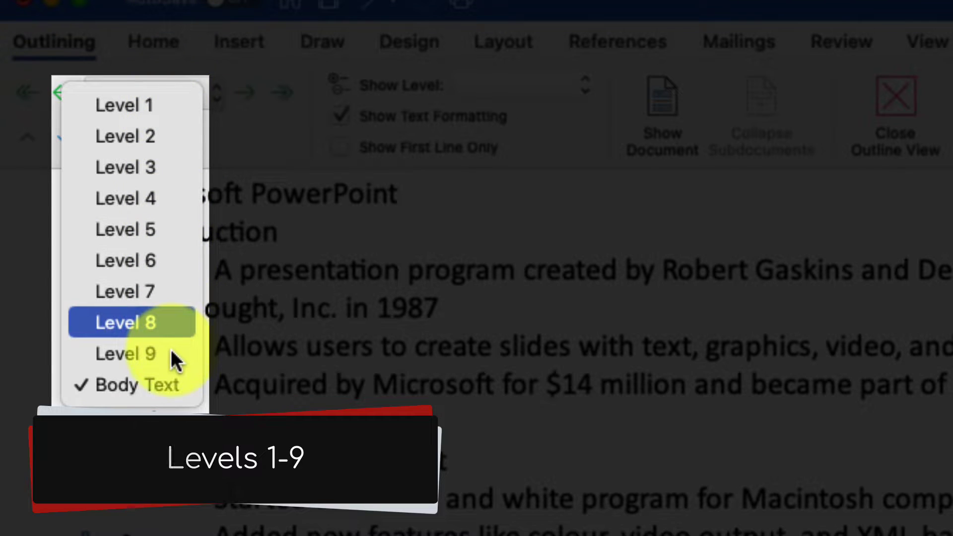
key(Down)
key(Down)
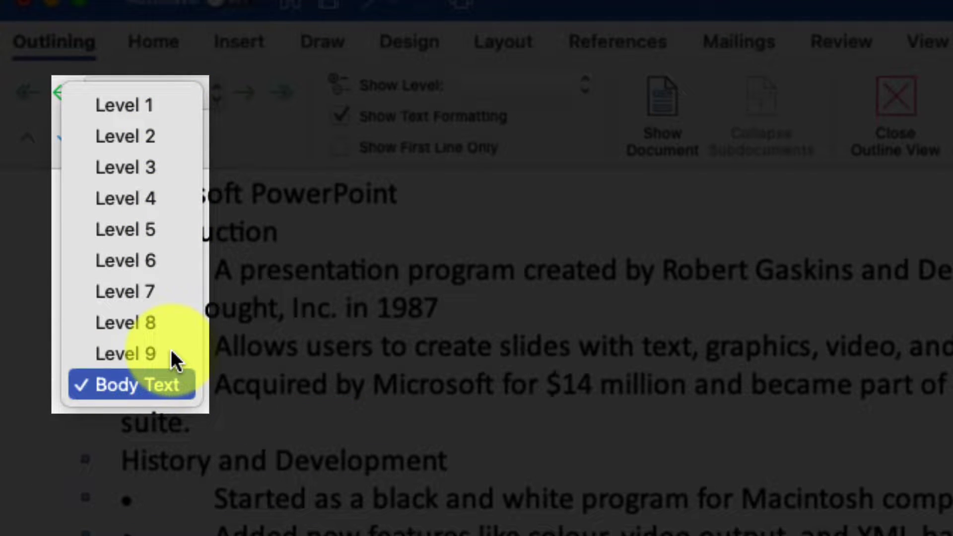
key(Up)
key(Up)
key(Up)
key(Up)
key(Up)
key(Up)
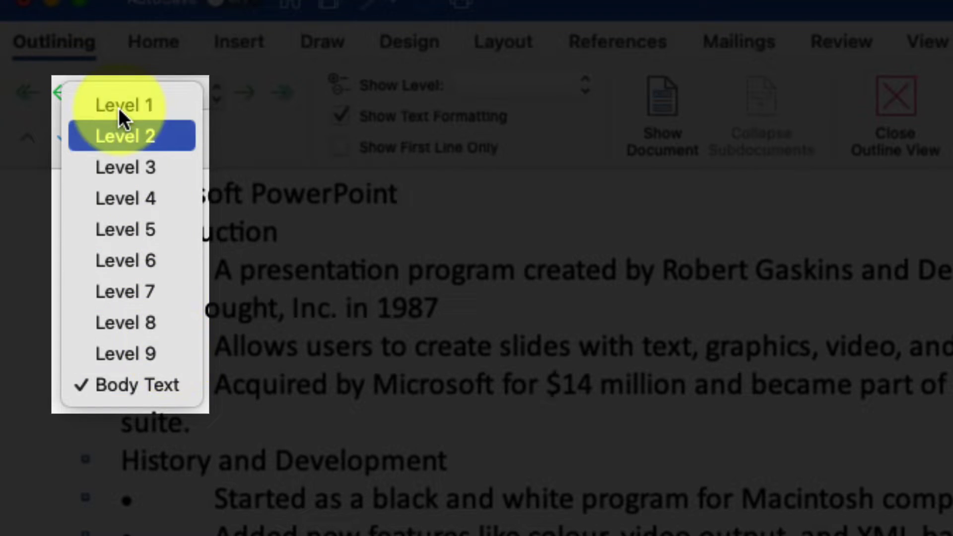
key(Up)
key(Return)
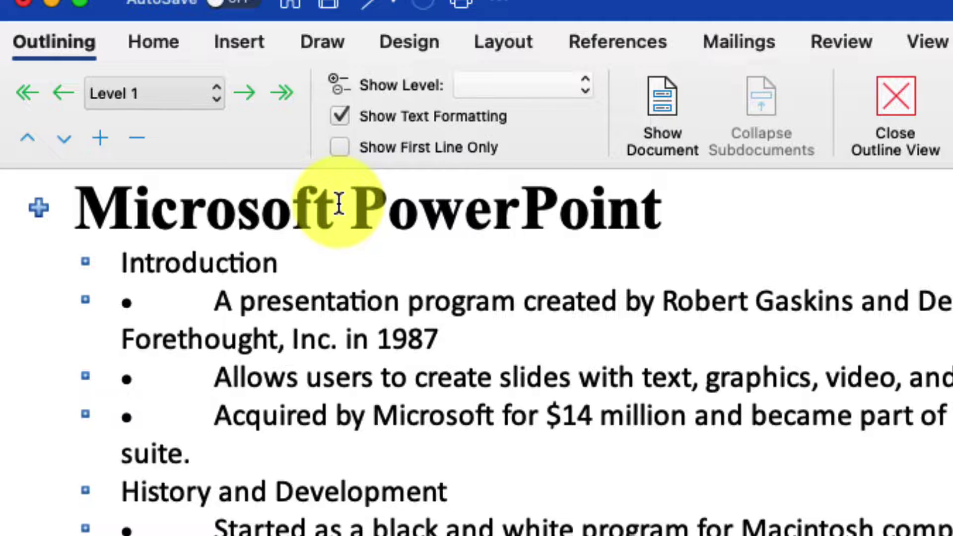
Make the 'Introduction' line a Level 1 heading as well
click(221, 269)
click(147, 90)
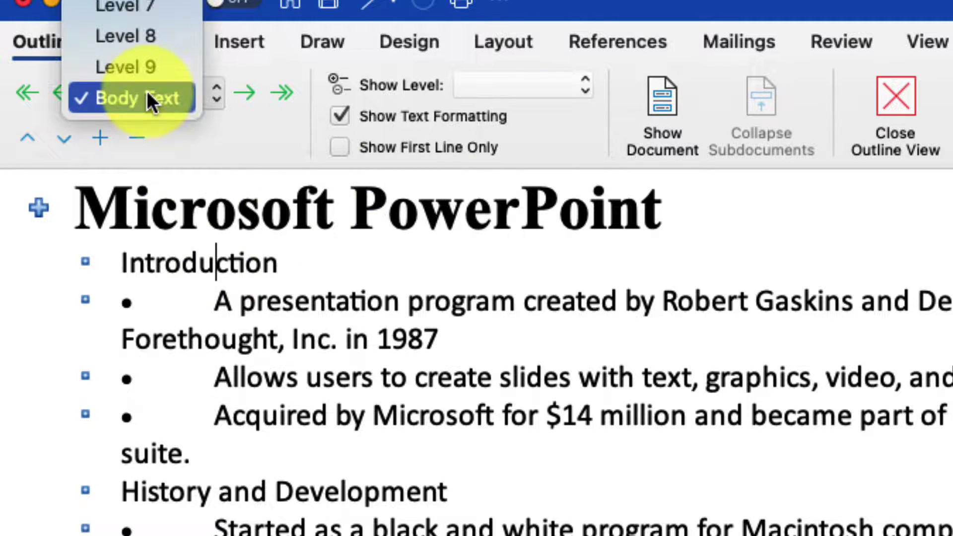
scroll(147, 92, up, 3)
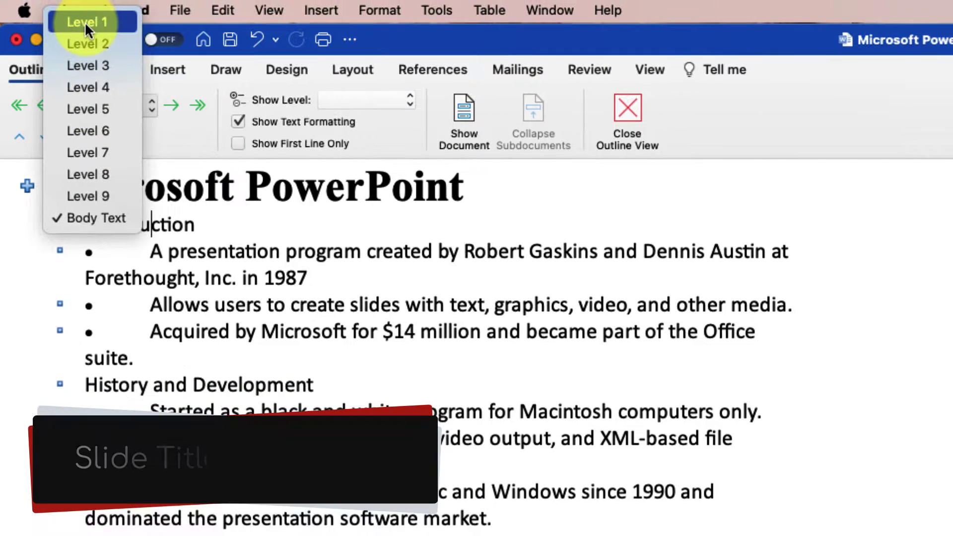
click(94, 13)
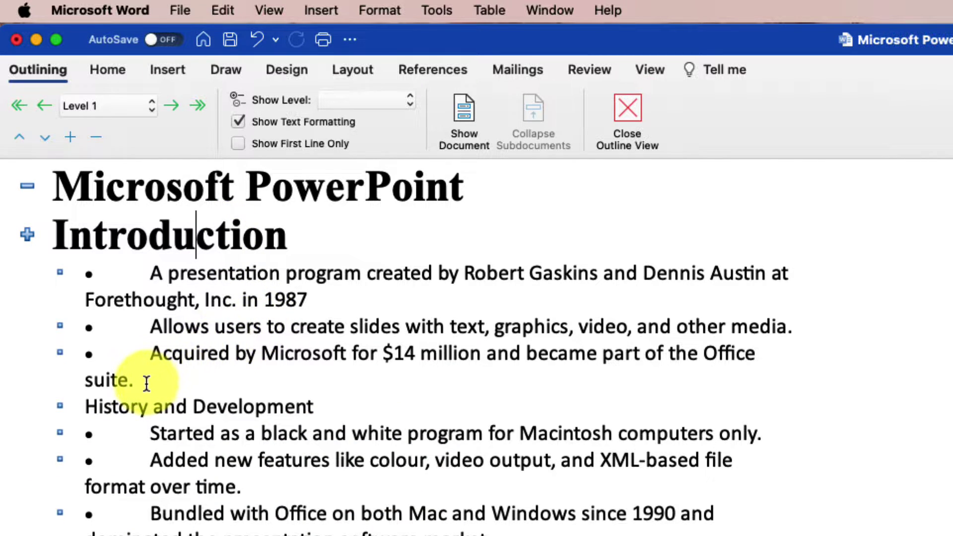
Set the three bullet points under Introduction to outline Level 2
drag(141, 379, 93, 281)
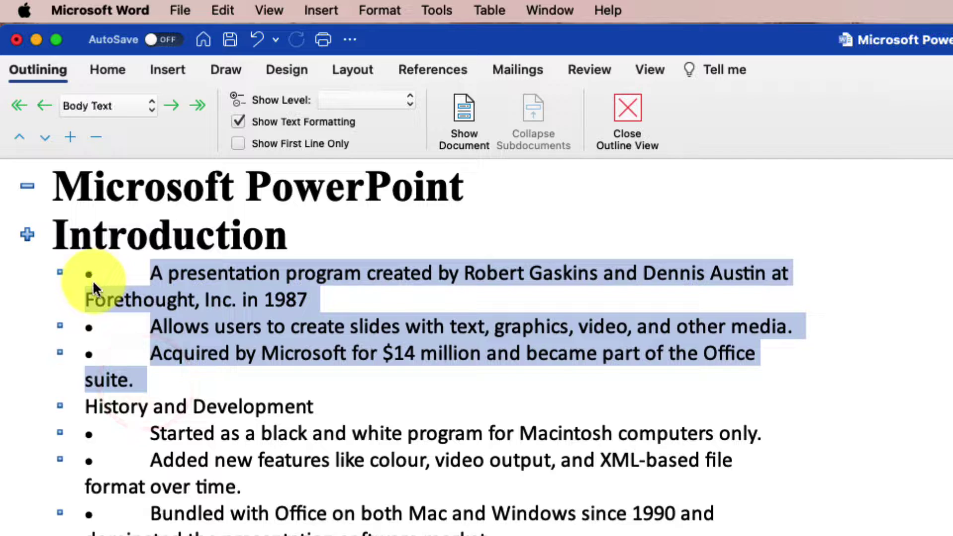
click(106, 104)
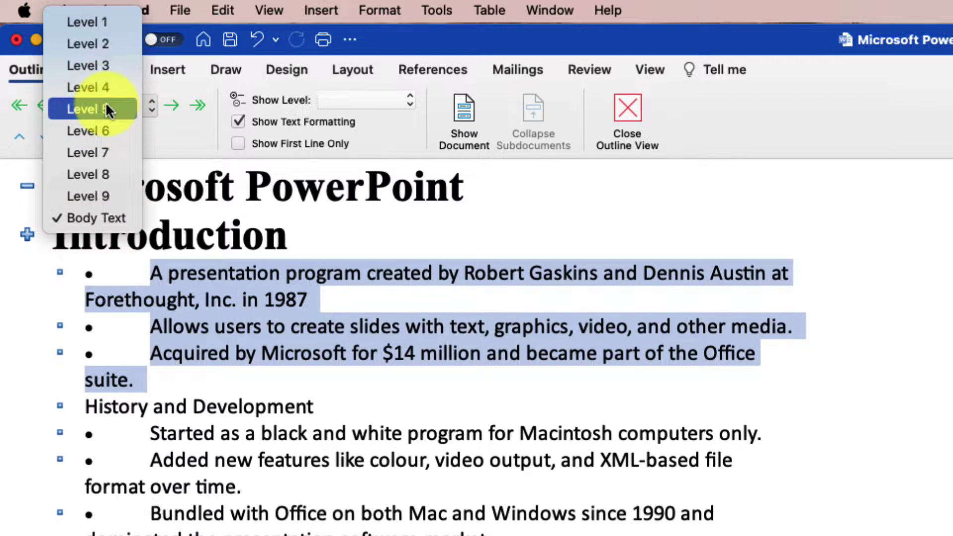
click(87, 45)
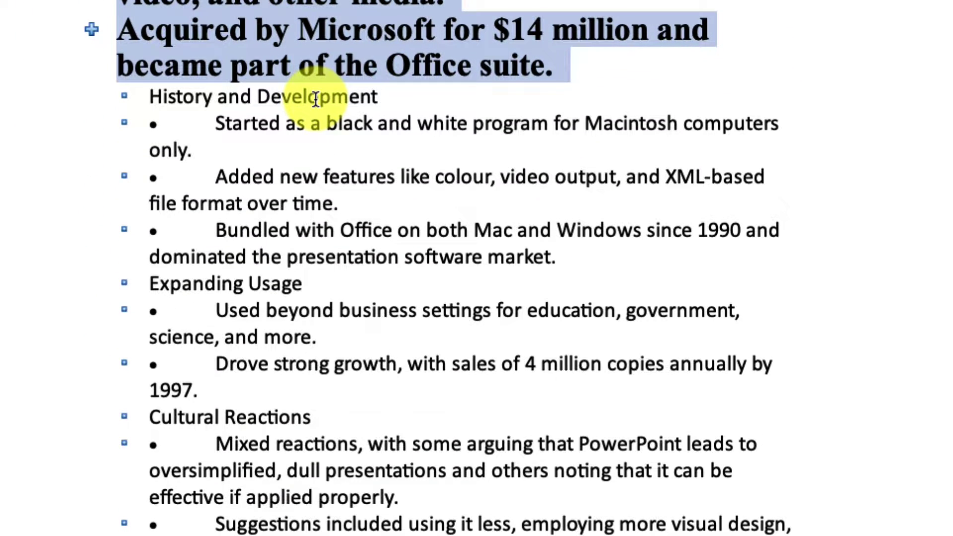
Select the History and Development, Expanding Usage, Cultural Reactions and Recent Developments headings
click(315, 99)
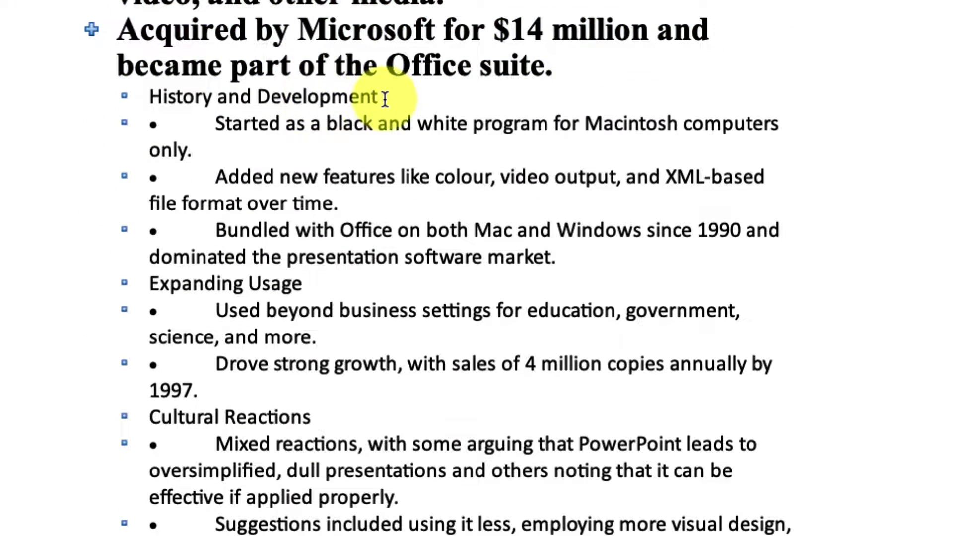
drag(383, 97, 152, 99)
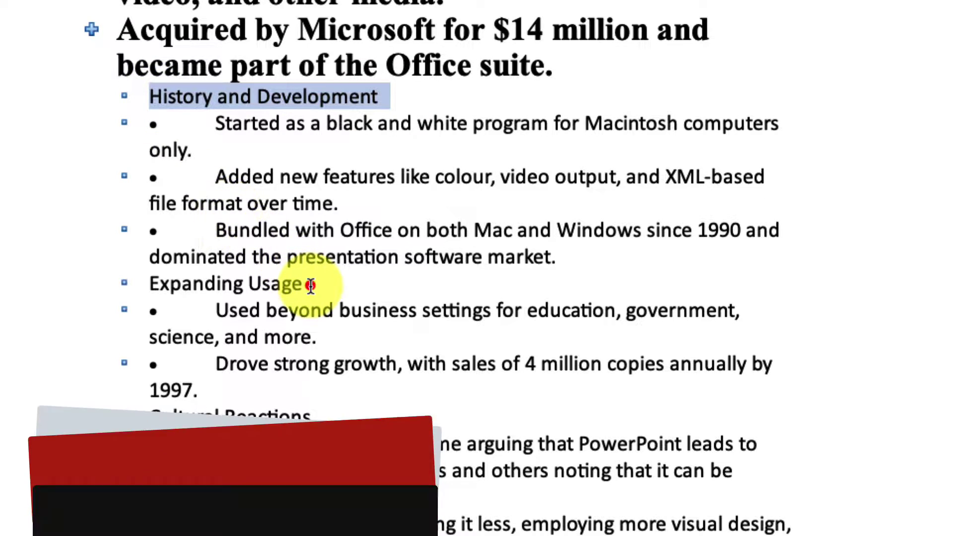
drag(305, 284, 160, 293)
scroll(312, 320, down, 3)
drag(313, 312, 274, 314)
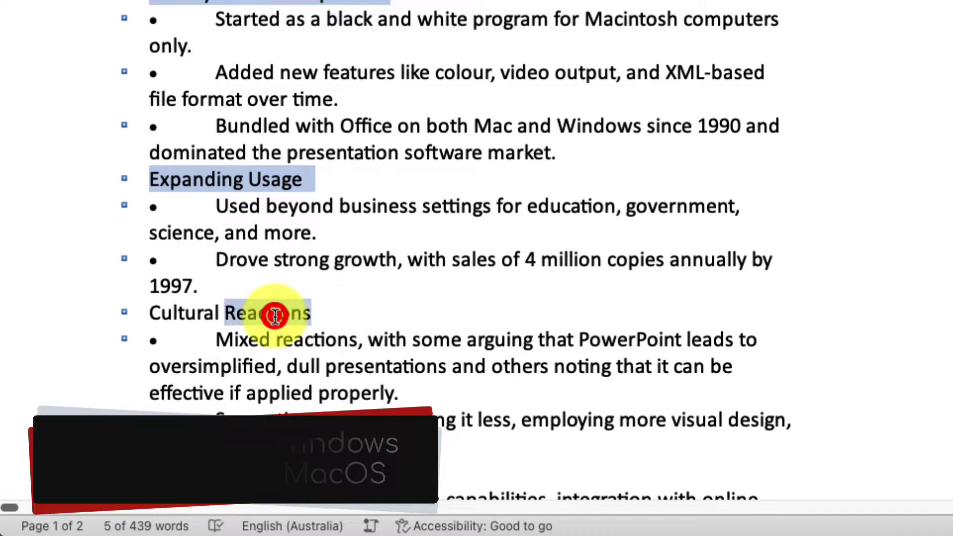
scroll(274, 314, down, 3)
scroll(272, 315, down, 3)
triple_click(257, 252)
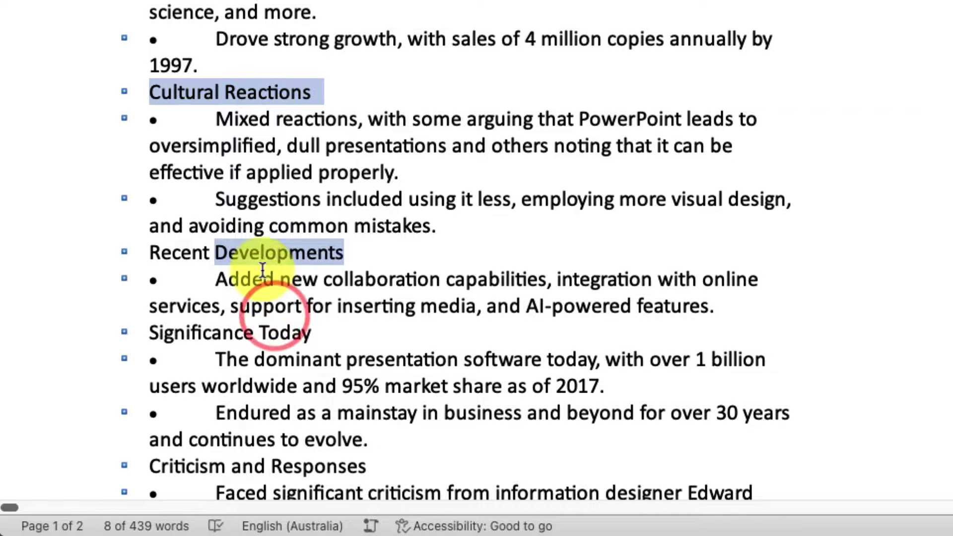
scroll(257, 249, down, 5)
Add Significance Today, Criticism and Responses, Military Use, Artistic Medium and Conclusion, then set all to Level 1
triple_click(239, 22)
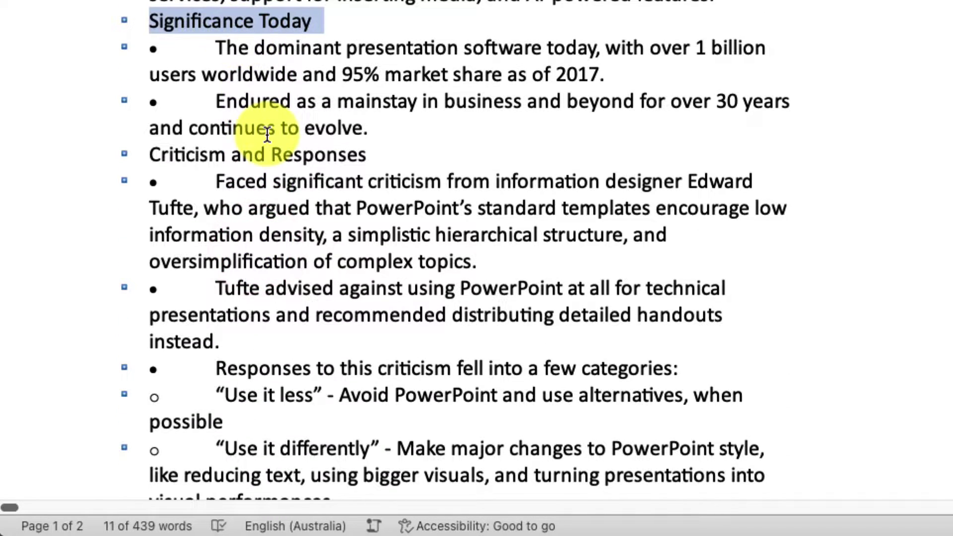
triple_click(260, 155)
scroll(247, 341, down, 6)
scroll(248, 340, down, 1)
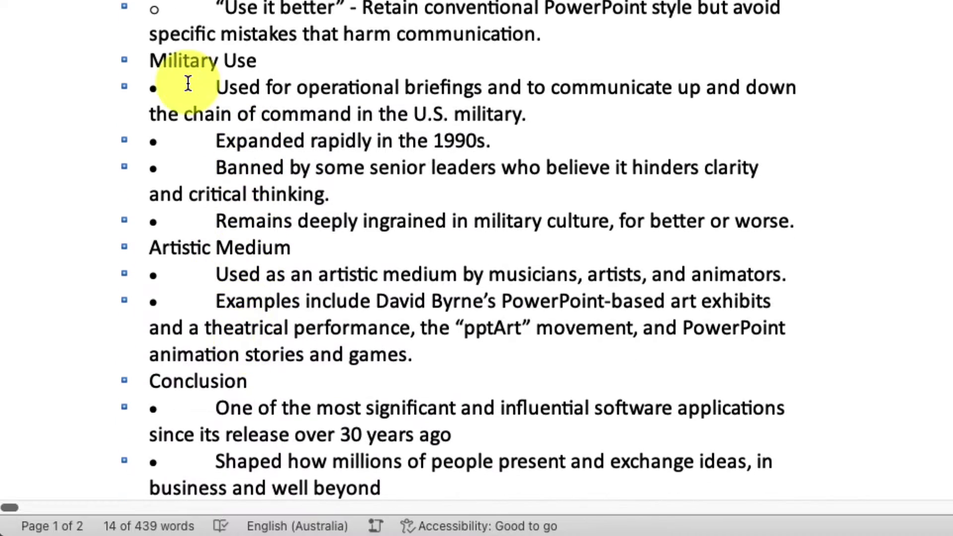
triple_click(188, 68)
triple_click(201, 247)
scroll(197, 224, down, 4)
triple_click(187, 84)
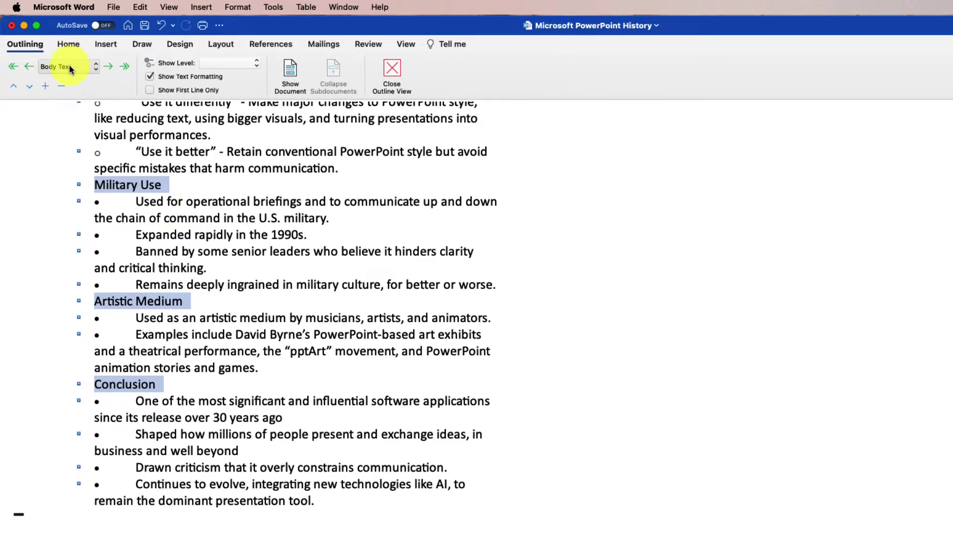
click(69, 65)
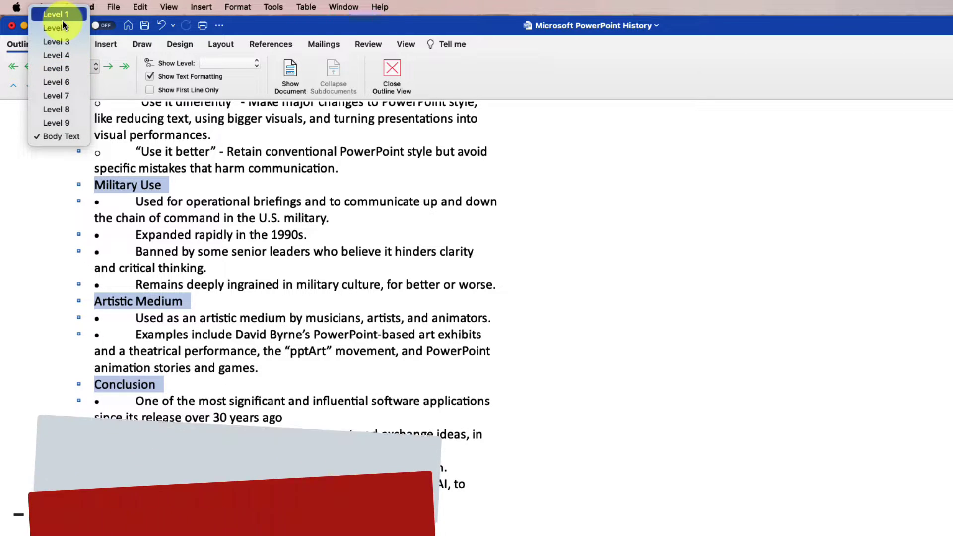
click(62, 18)
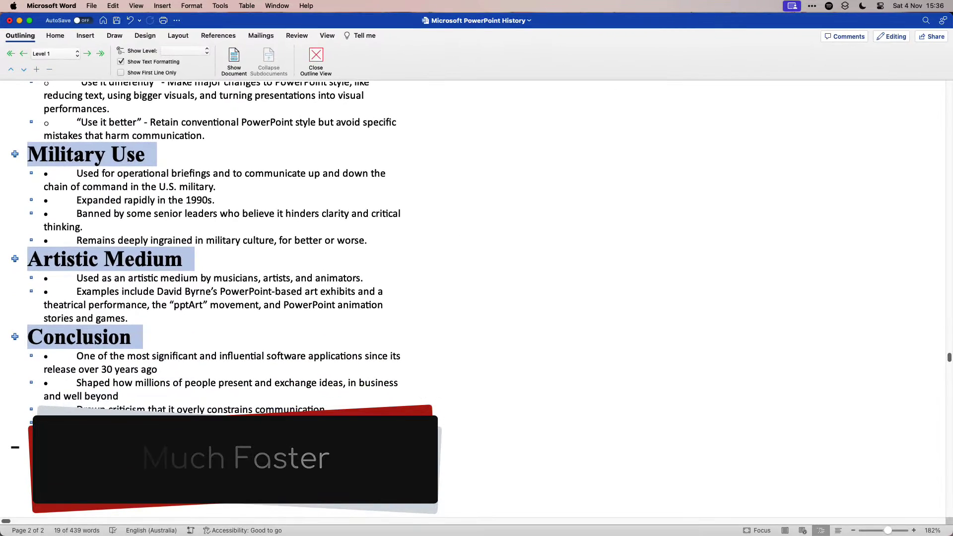
Select the bullet paragraphs under the section headings and set them to Level 2
mouse_move(395, 432)
mouse_down()
mouse_move(75, 385)
mouse_move(59, 363)
mouse_move(190, 235)
mouse_move(71, 171)
mouse_move(97, 316)
mouse_up()
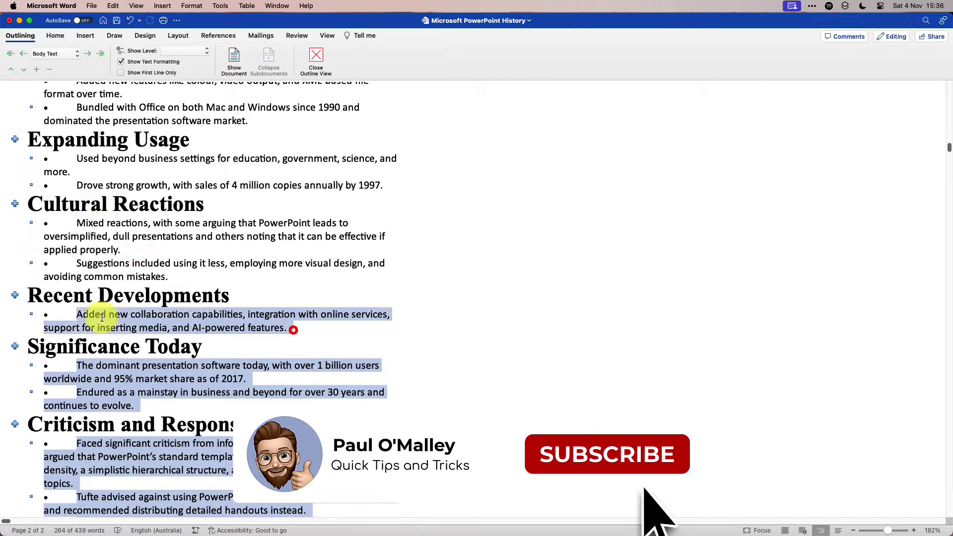
mouse_move(97, 317)
mouse_down()
mouse_move(72, 164)
mouse_move(87, 222)
mouse_up()
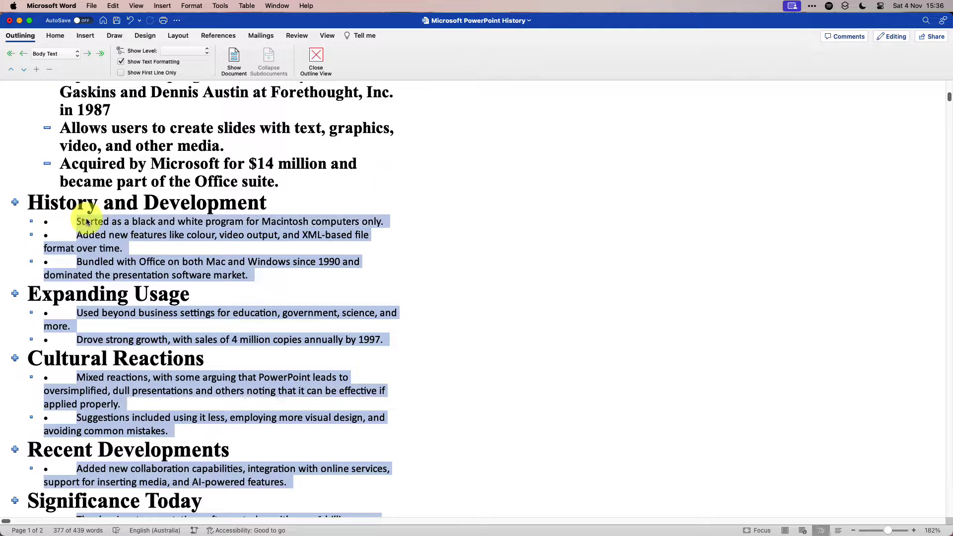
click(56, 55)
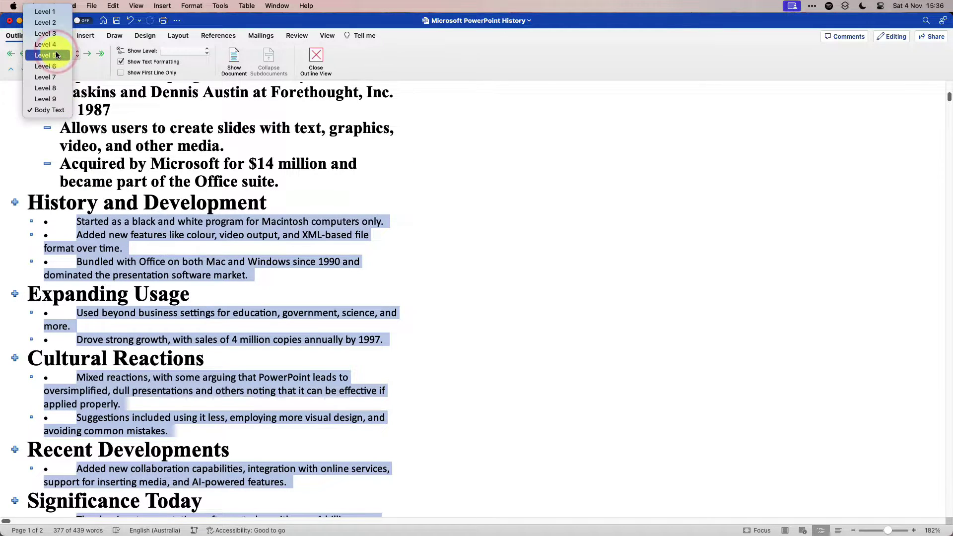
key(Return)
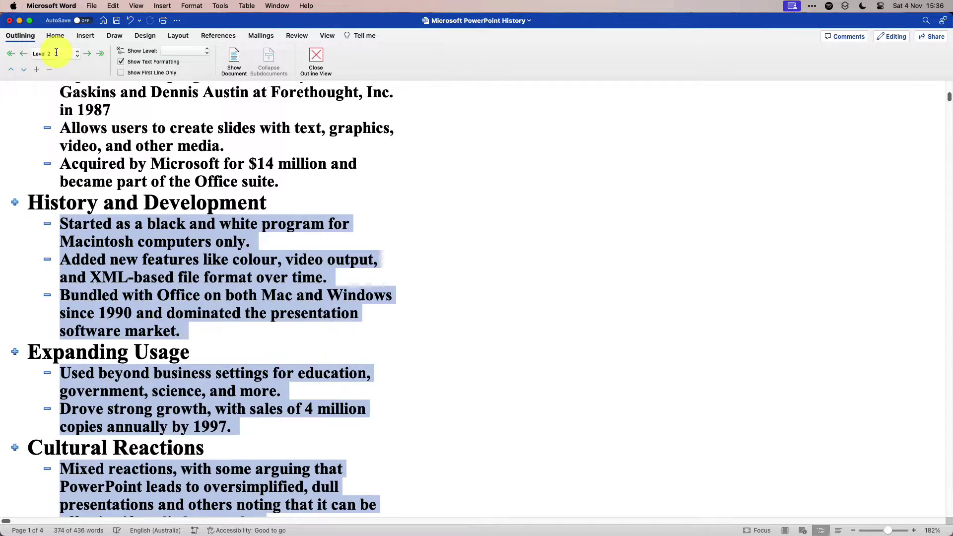
scroll(189, 223, down, 3)
scroll(189, 224, down, 5)
scroll(188, 224, down, 2)
scroll(189, 224, down, 3)
scroll(188, 221, down, 2)
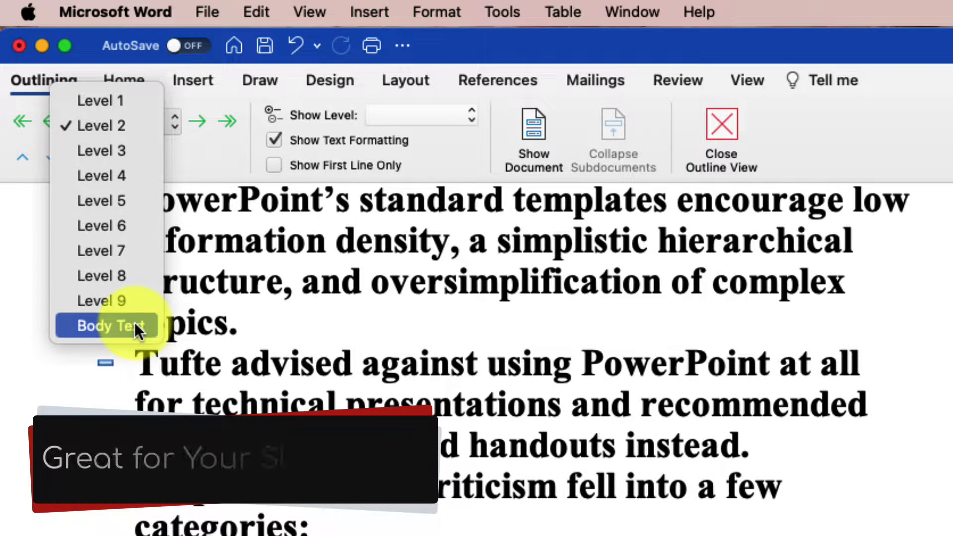
Set the 'Use it better' point under Criticism and Responses to Body Text
click(135, 323)
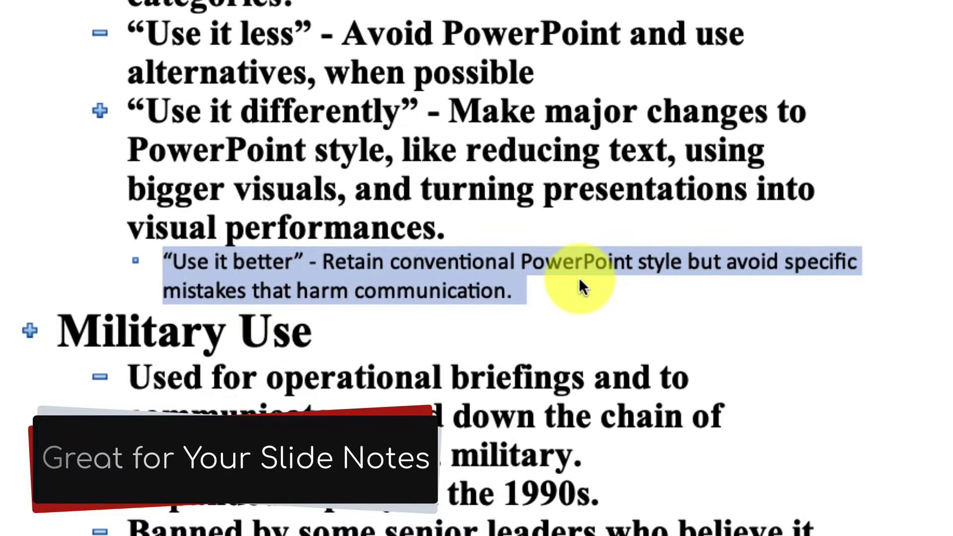
click(558, 288)
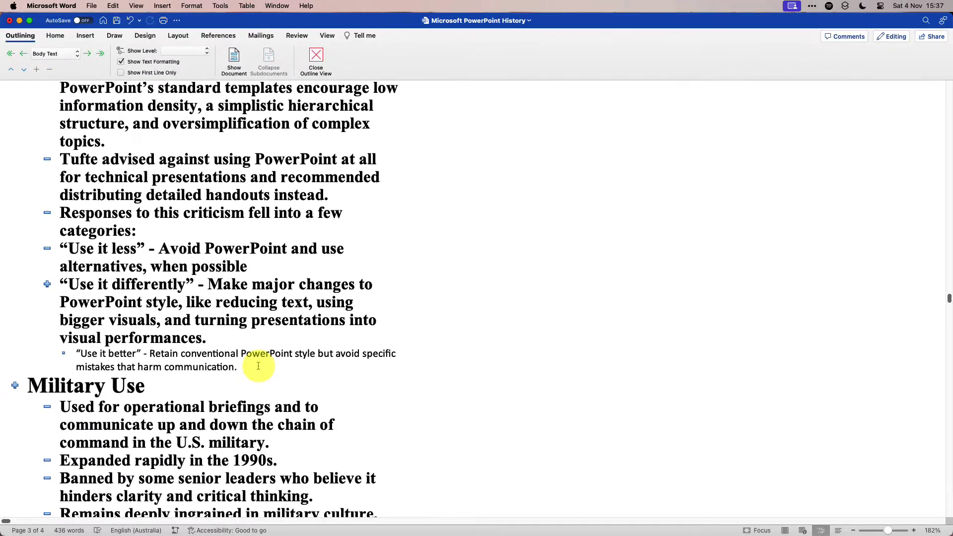
scroll(257, 365, up, 1)
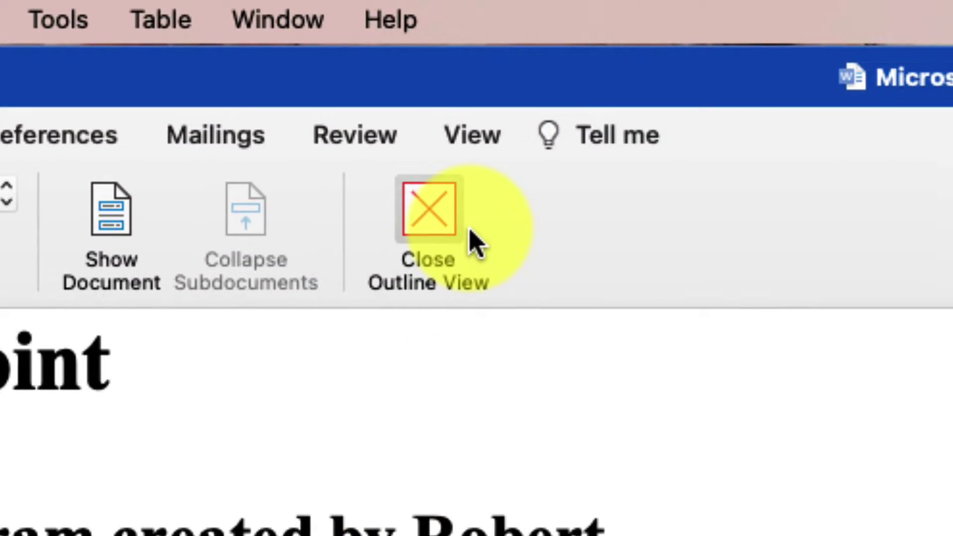
Close Outline view and check the heading style a bullet point received
click(470, 233)
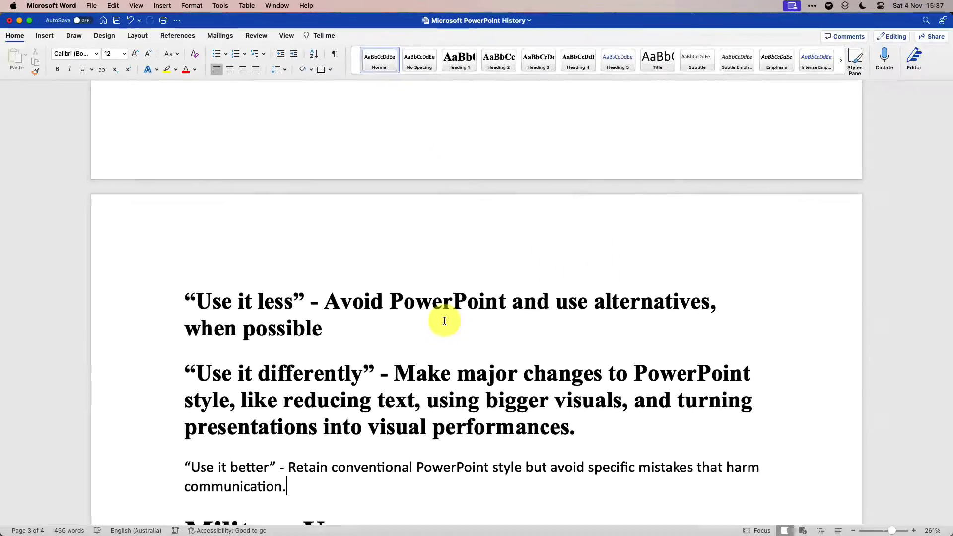
scroll(444, 320, up, 5)
scroll(444, 320, up, 5)
scroll(445, 321, up, 5)
scroll(444, 320, up, 5)
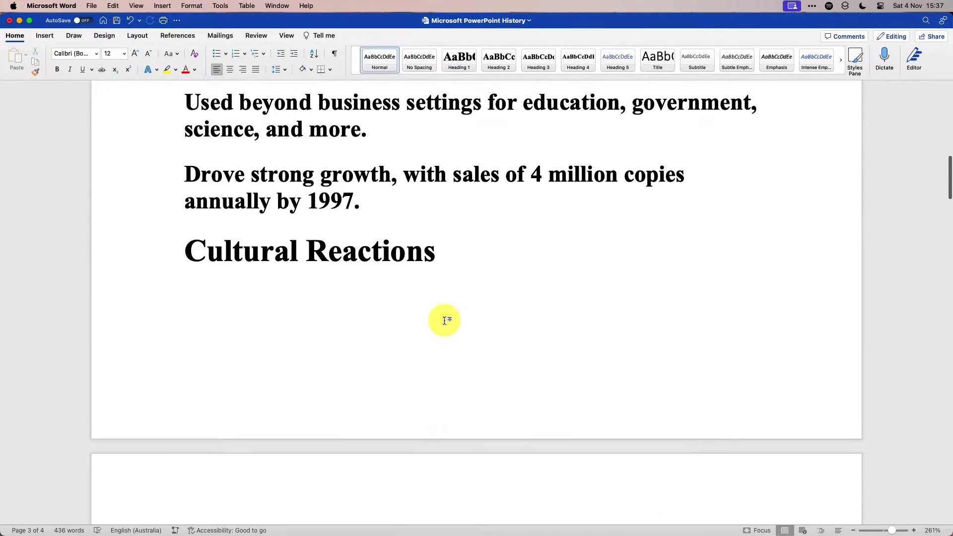
scroll(444, 321, up, 5)
scroll(444, 320, up, 5)
scroll(444, 321, up, 5)
scroll(444, 320, up, 3)
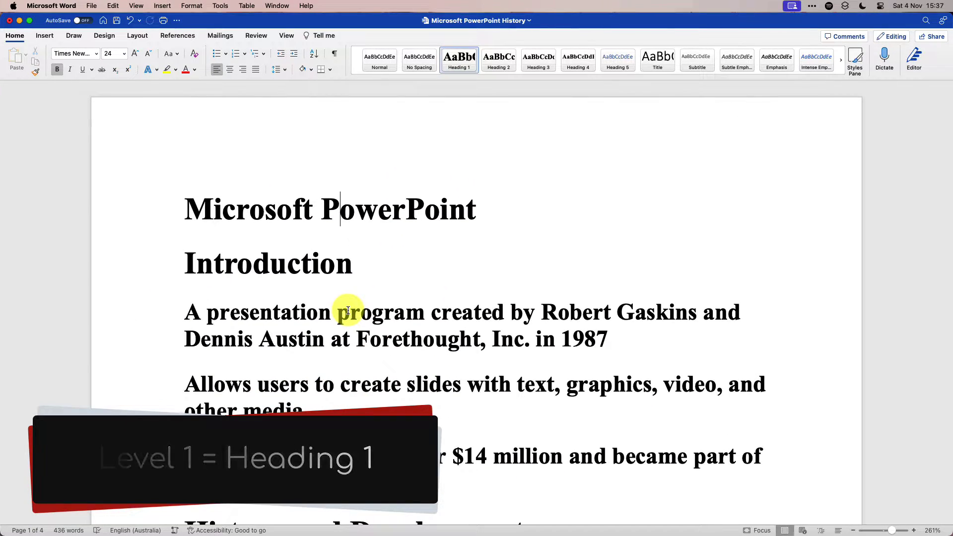
click(347, 312)
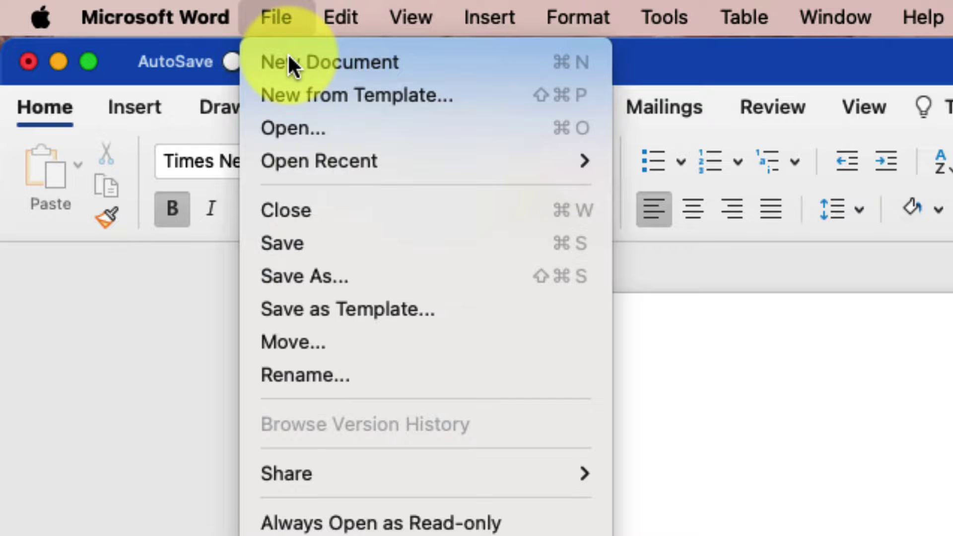
Save the document to Documents as 'PowerPoint History' in Rich Text Format (.rtf)
click(327, 263)
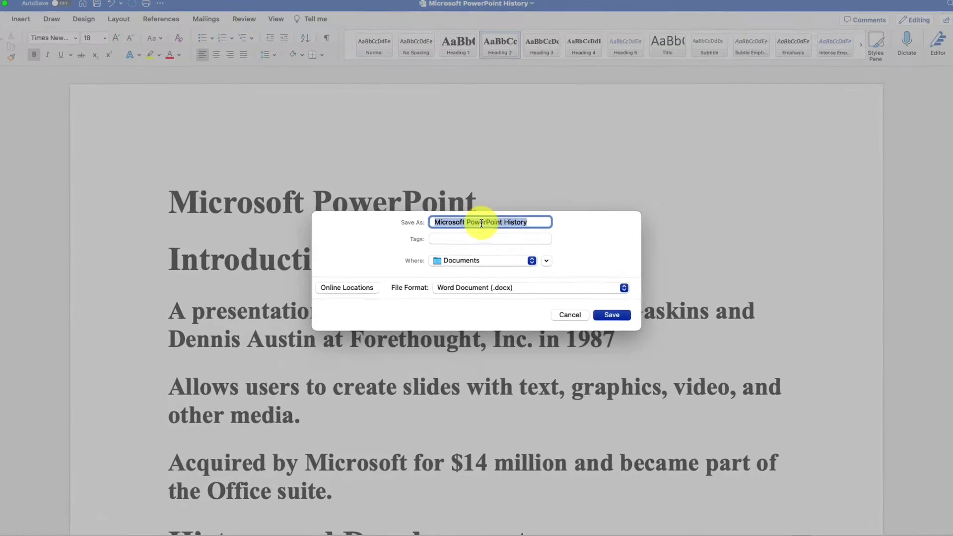
click(480, 222)
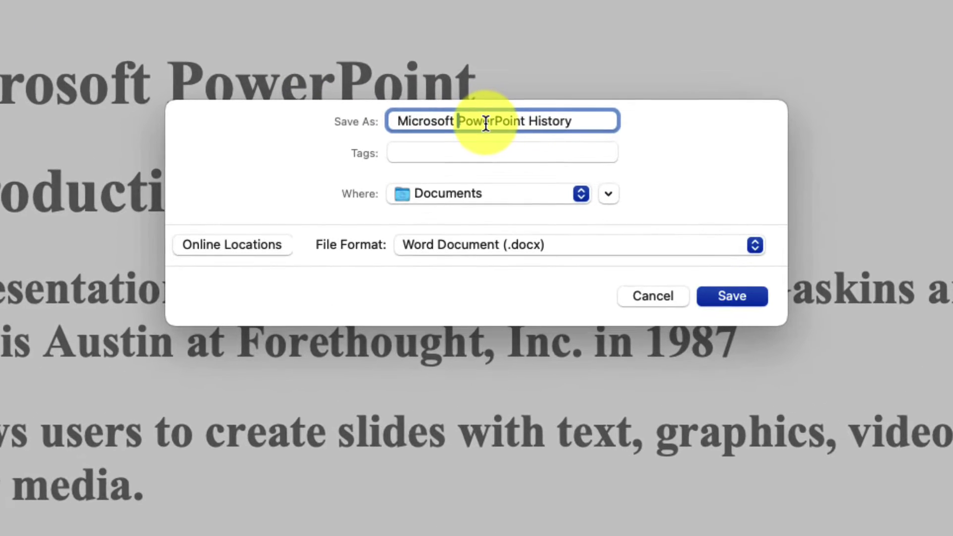
key(BackSpace)
key(BackSpace)
key(BackSpace)
key(BackSpace)
key(BackSpace)
key(BackSpace)
key(BackSpace)
key(BackSpace)
key(BackSpace)
key(BackSpace)
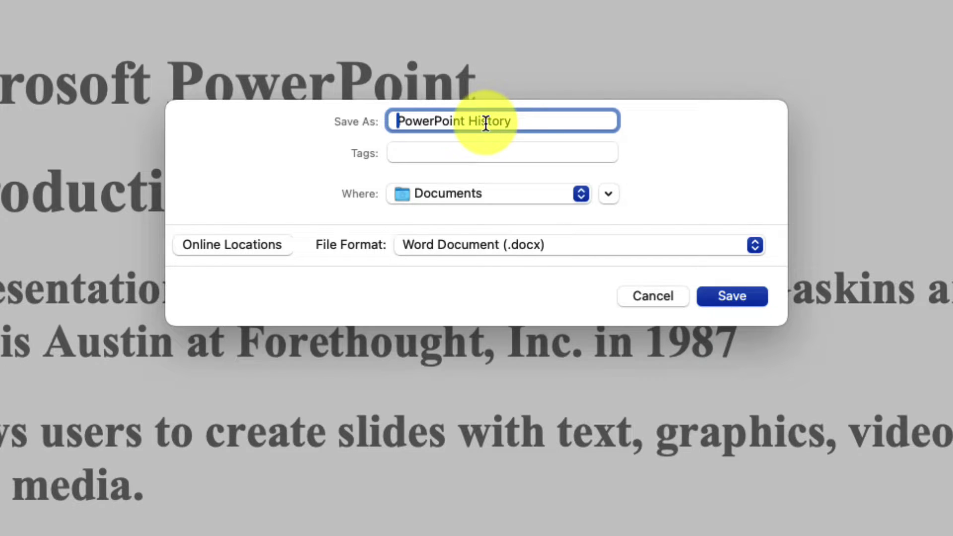
click(580, 249)
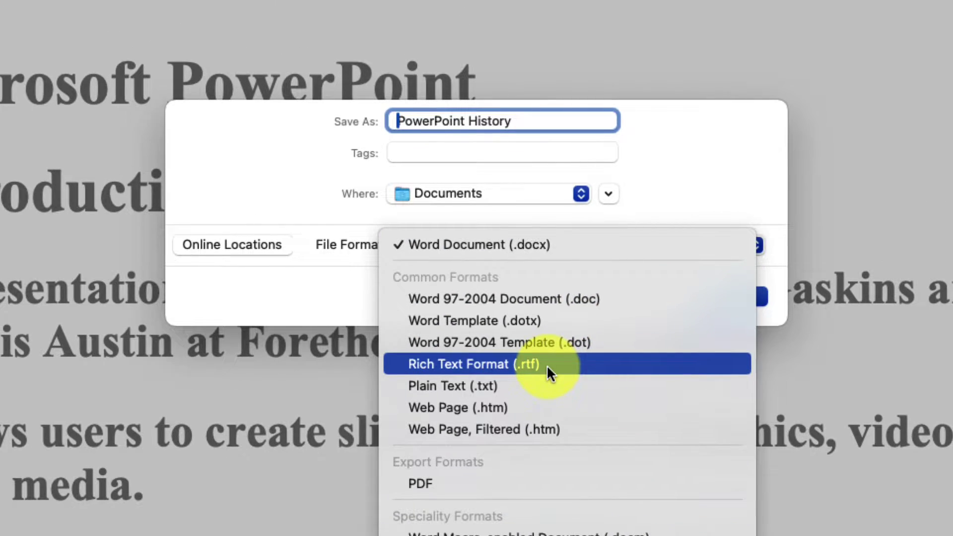
click(546, 364)
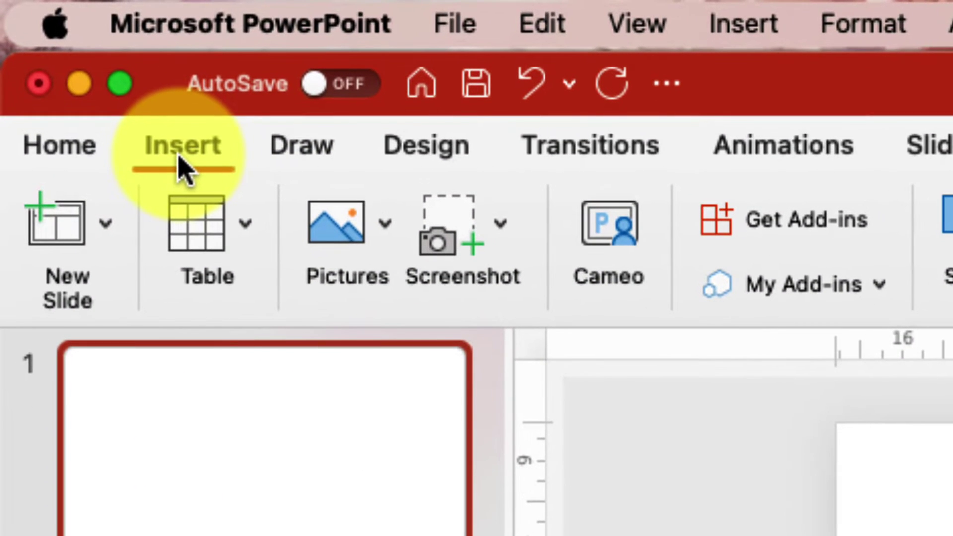
Insert slides from 'PowerPoint History.rtf' using New Slide > Outline
click(182, 163)
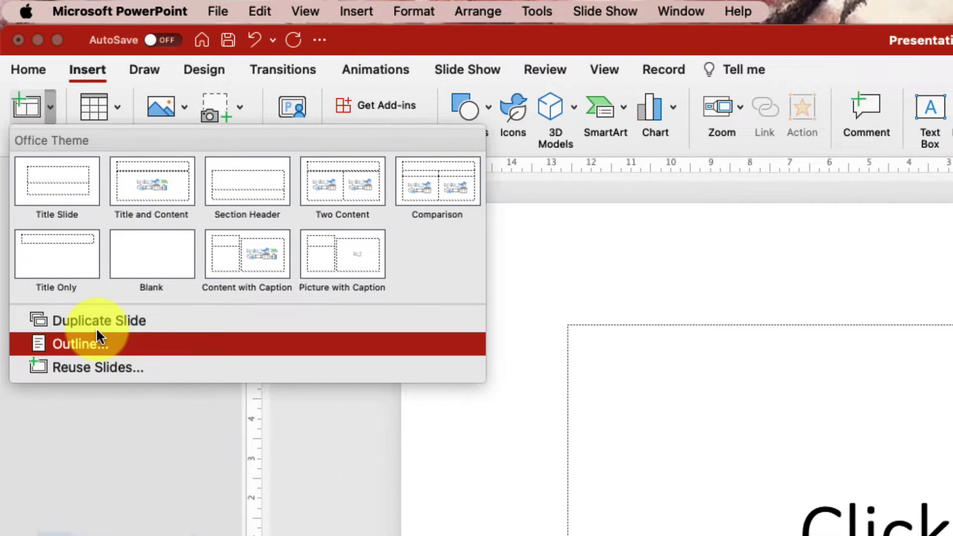
click(99, 337)
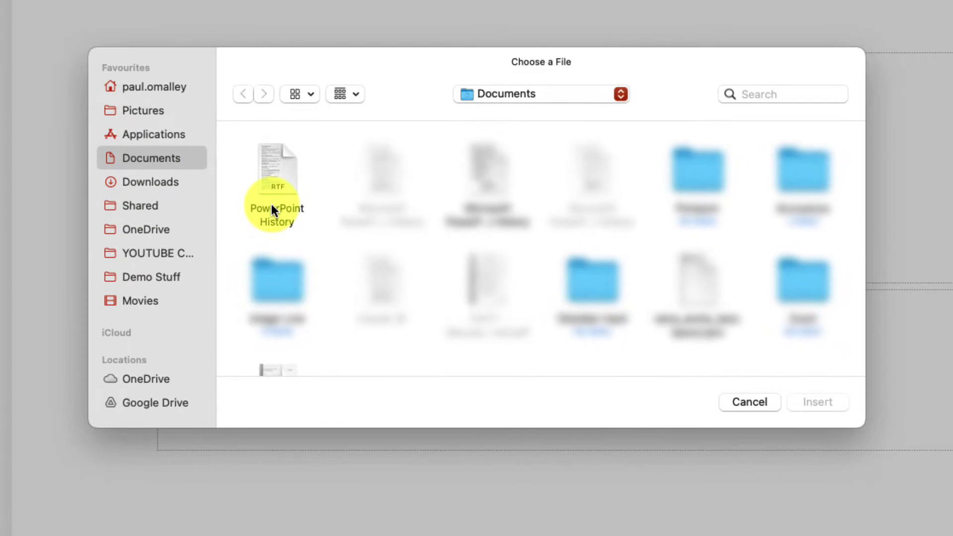
click(271, 203)
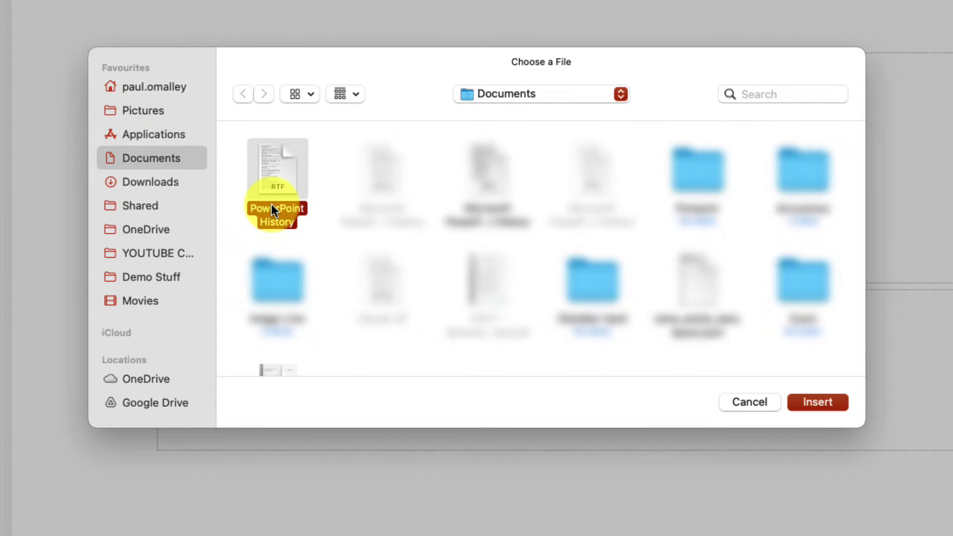
click(808, 403)
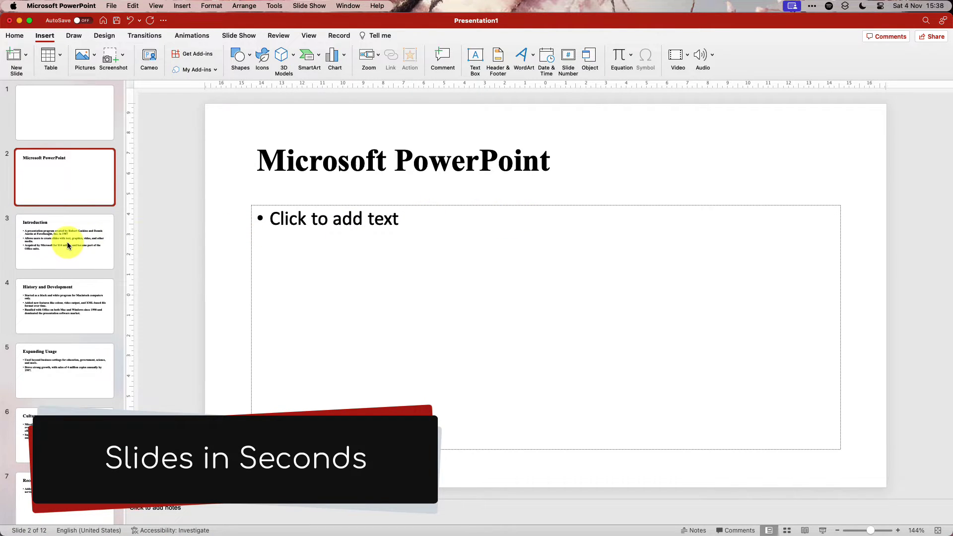
click(67, 244)
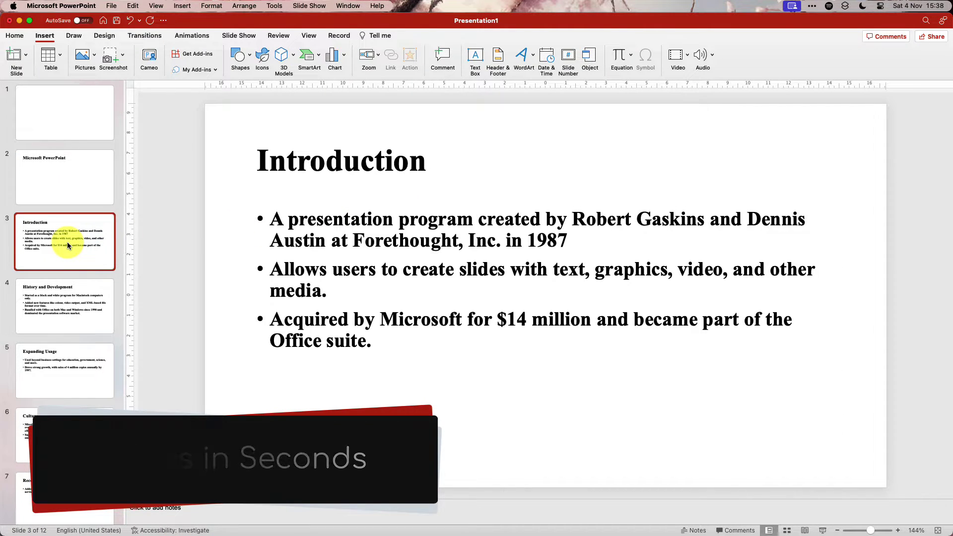
click(70, 295)
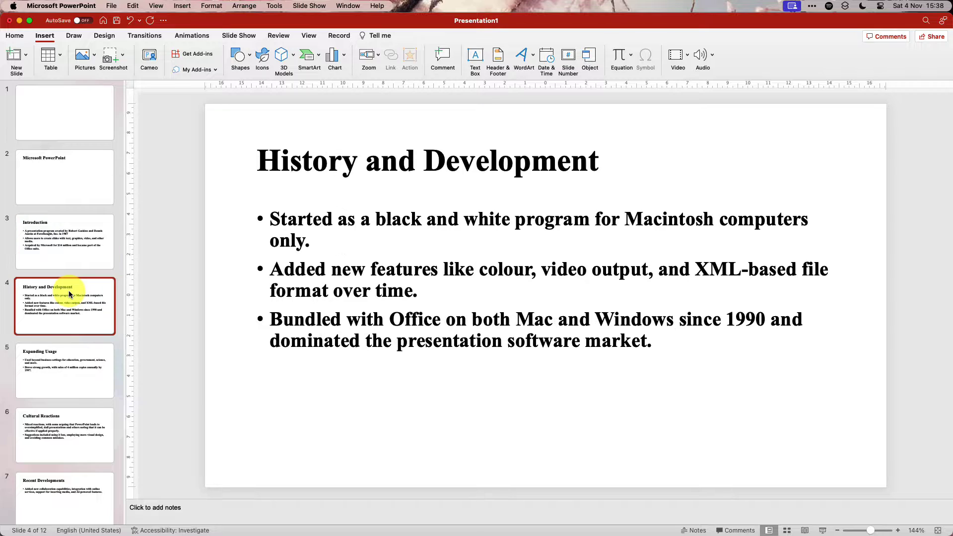
click(72, 369)
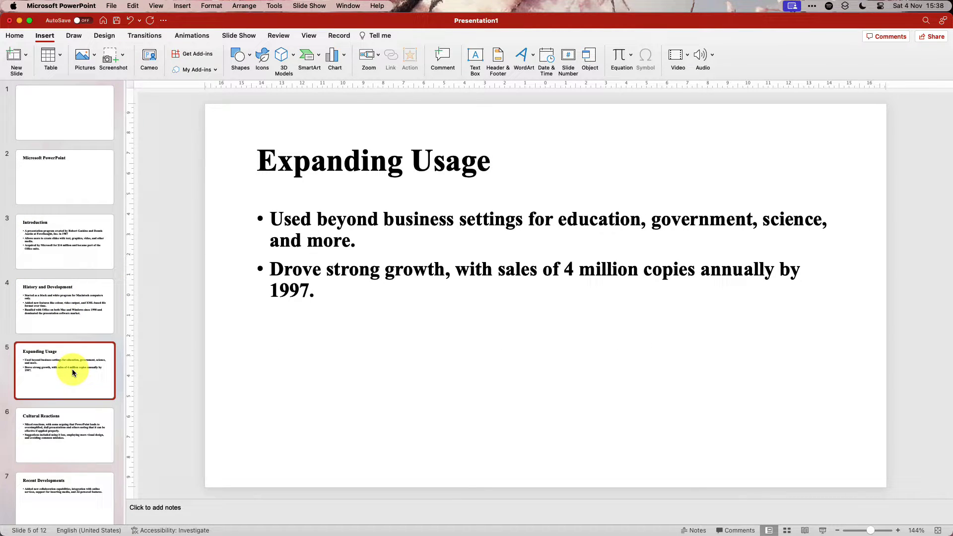
click(76, 184)
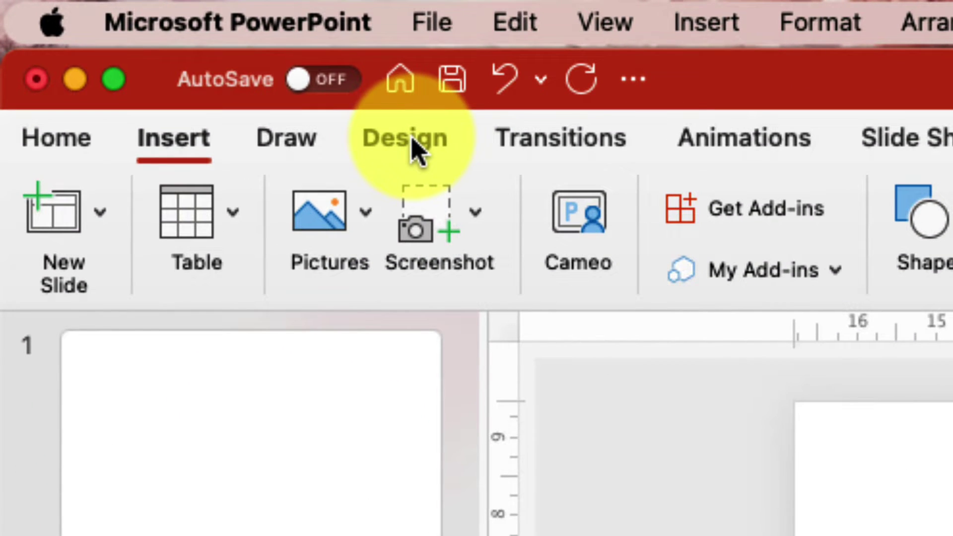
Show Designer ideas for the PowerPoint title slide from the Design tab
click(413, 149)
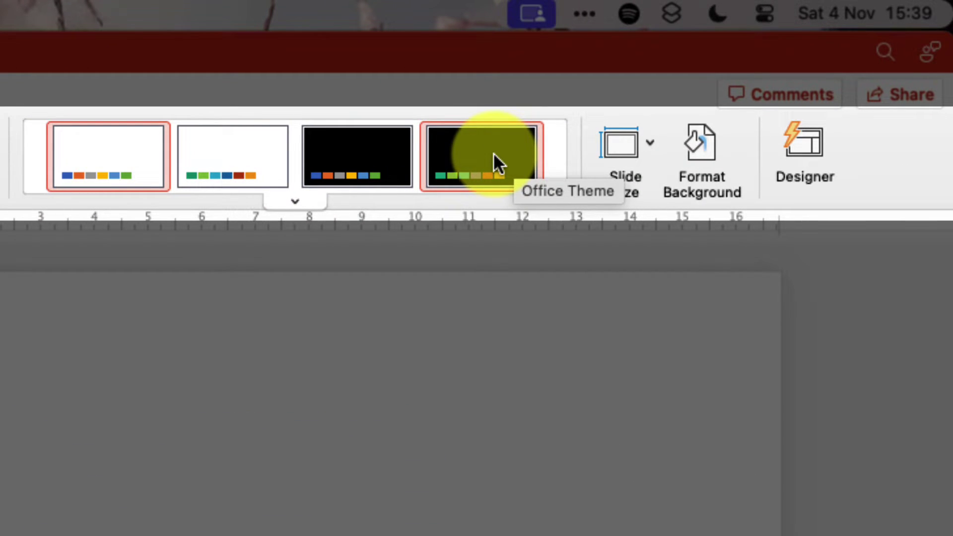
click(797, 148)
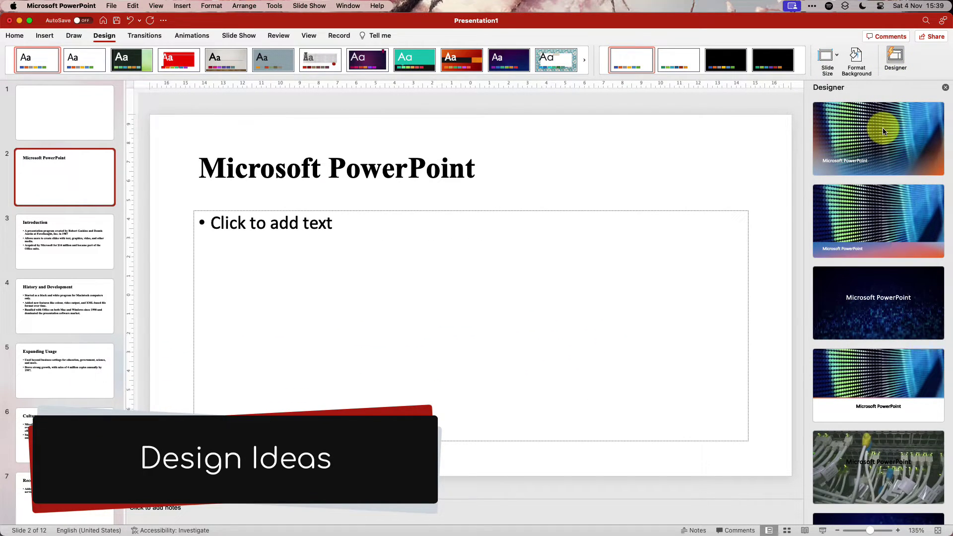
Try a binary-code design on the title slide and give Introduction the camera lens layout
click(884, 131)
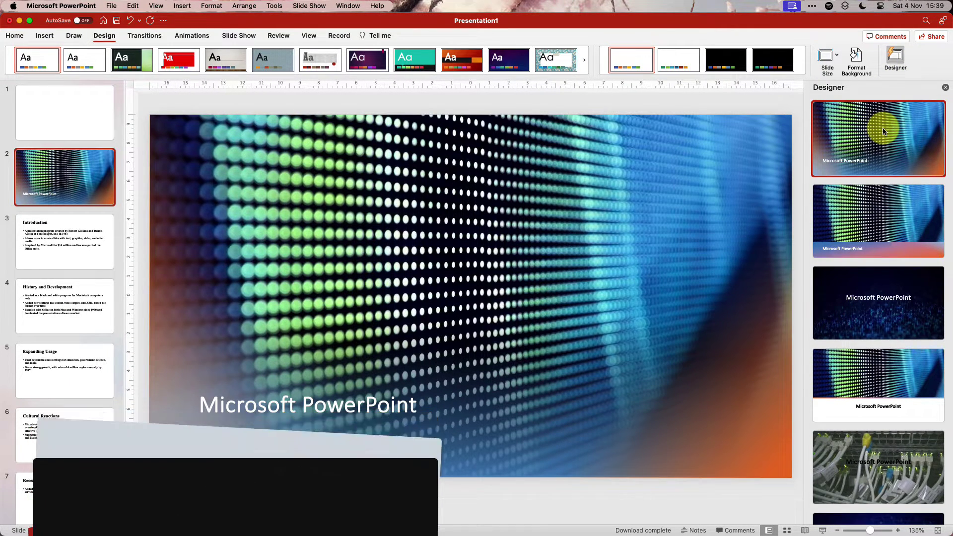
click(890, 312)
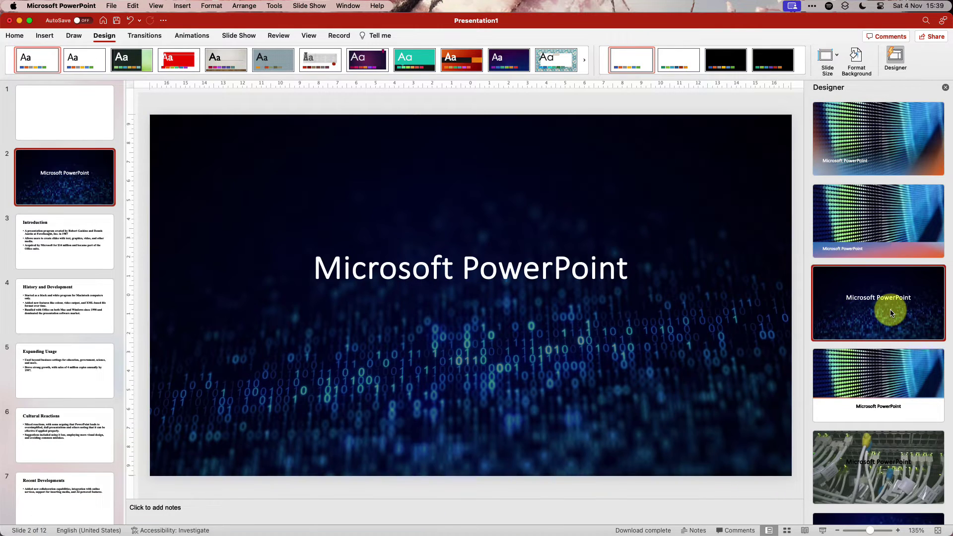
click(85, 245)
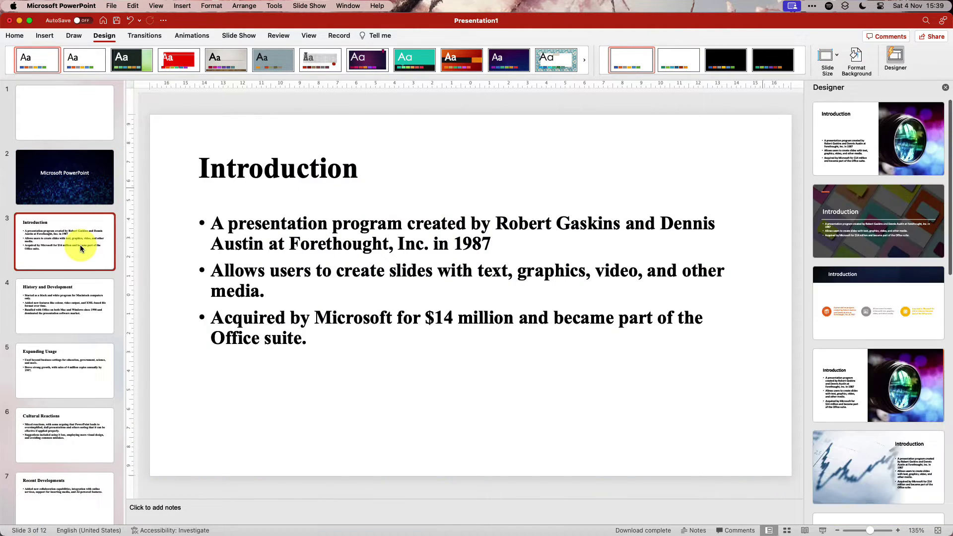
click(880, 302)
click(888, 373)
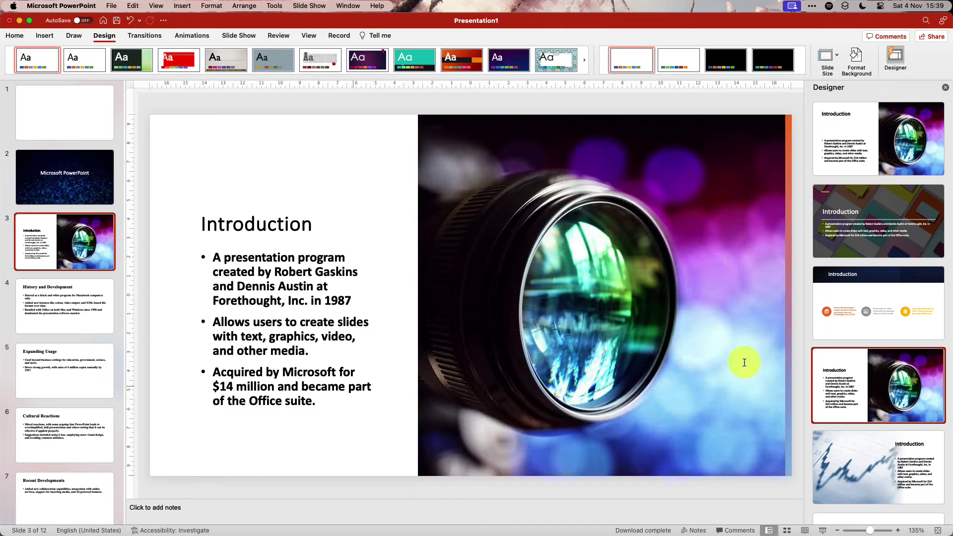
Give History and Development the blue swirl layout and Expanding Usage the dark chart layout
click(65, 304)
click(874, 134)
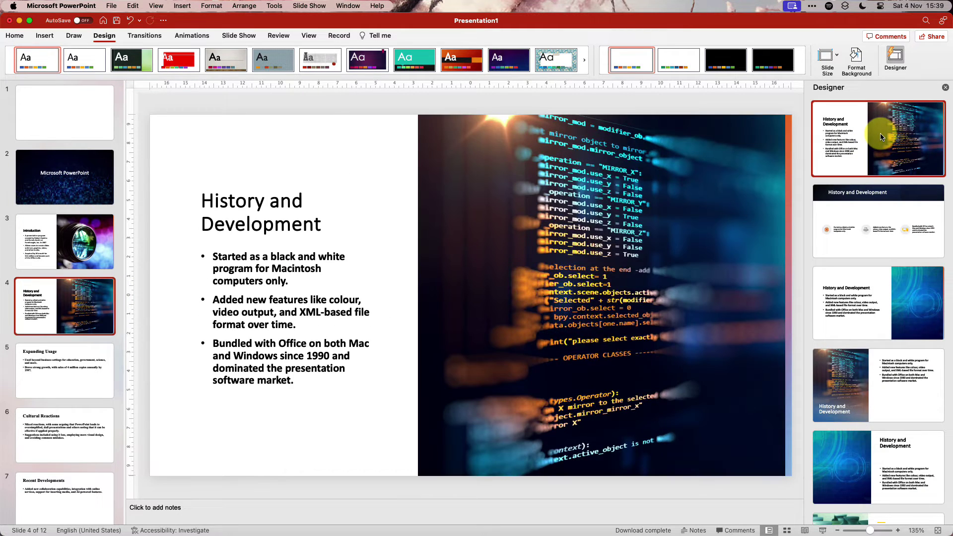
click(898, 310)
click(68, 381)
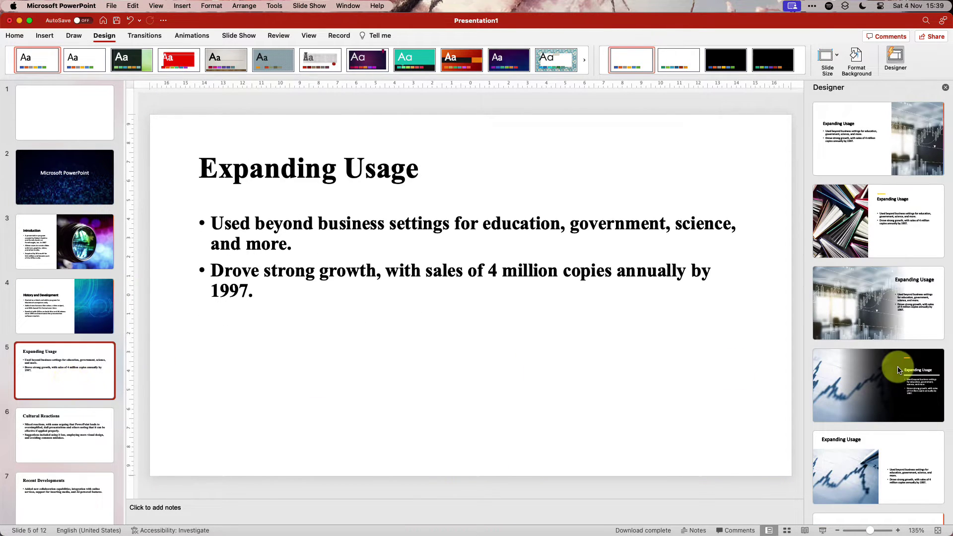
click(901, 374)
Give Cultural Reactions the colourful paper layout and the title slide a binary-code layout, title right
key(Down)
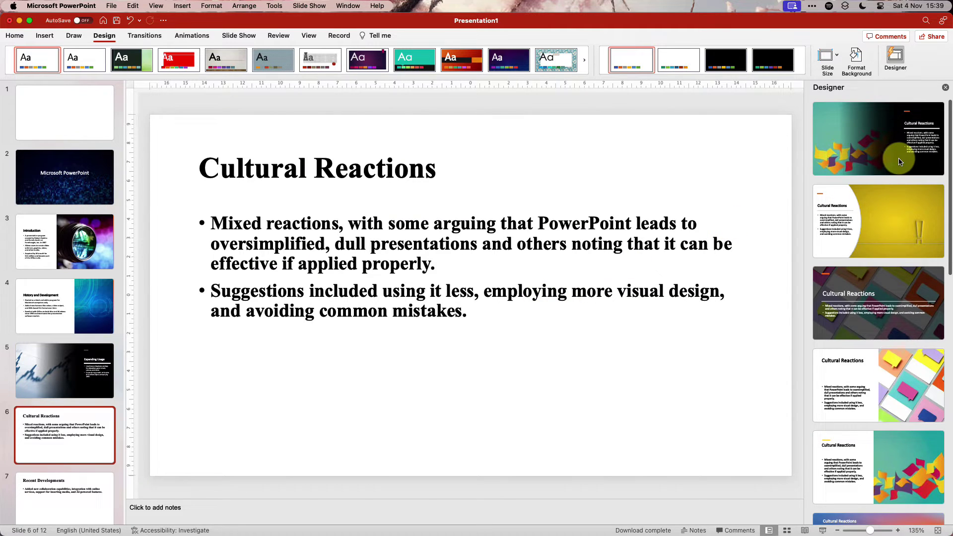
click(879, 301)
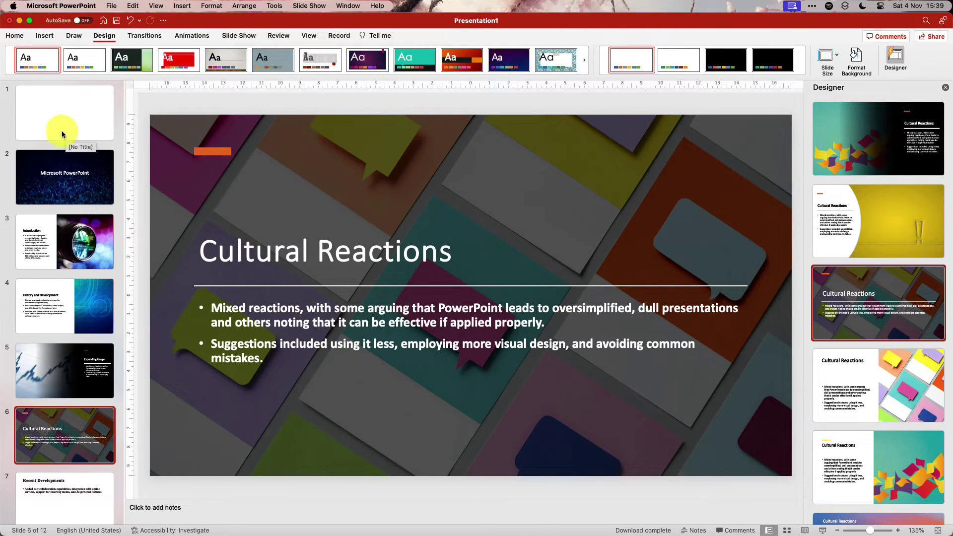
click(75, 183)
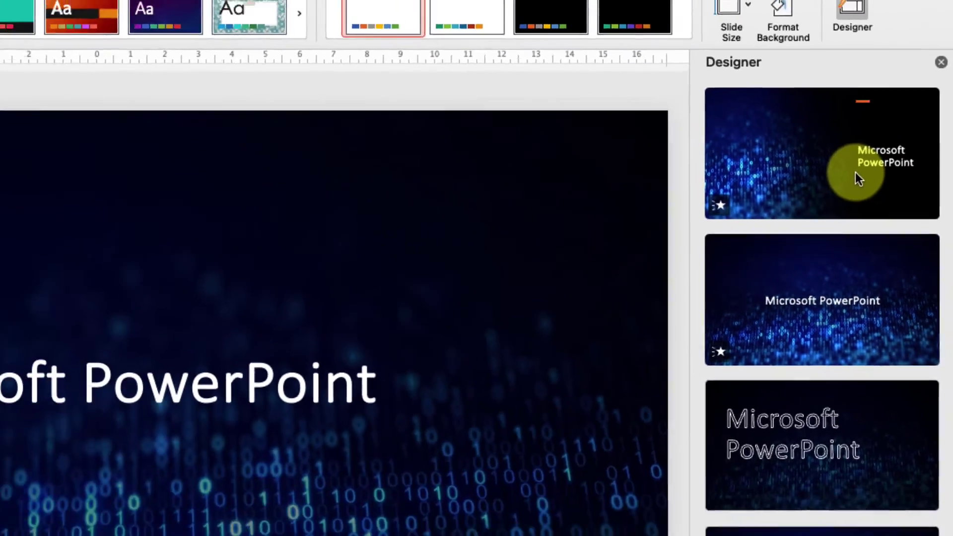
click(855, 175)
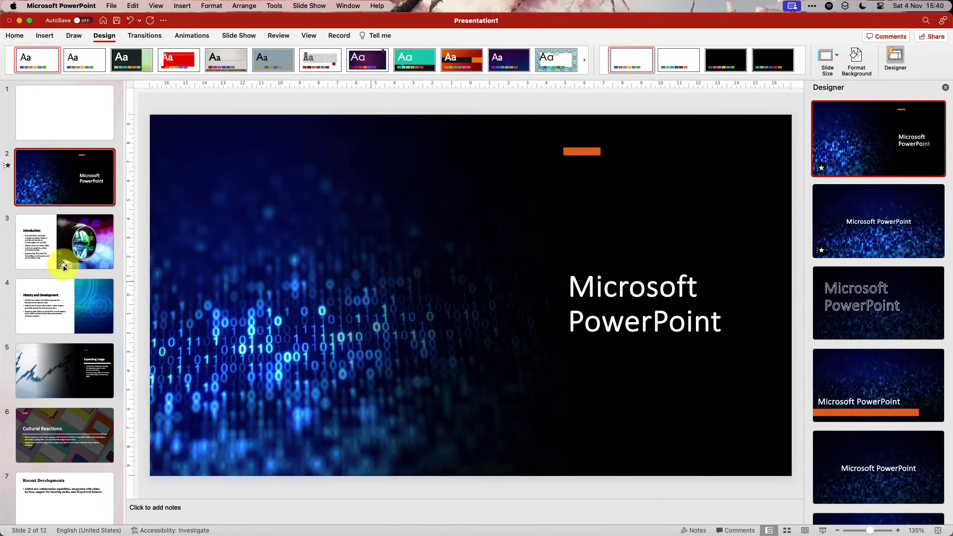
scroll(53, 266, down, 3)
scroll(54, 266, down, 5)
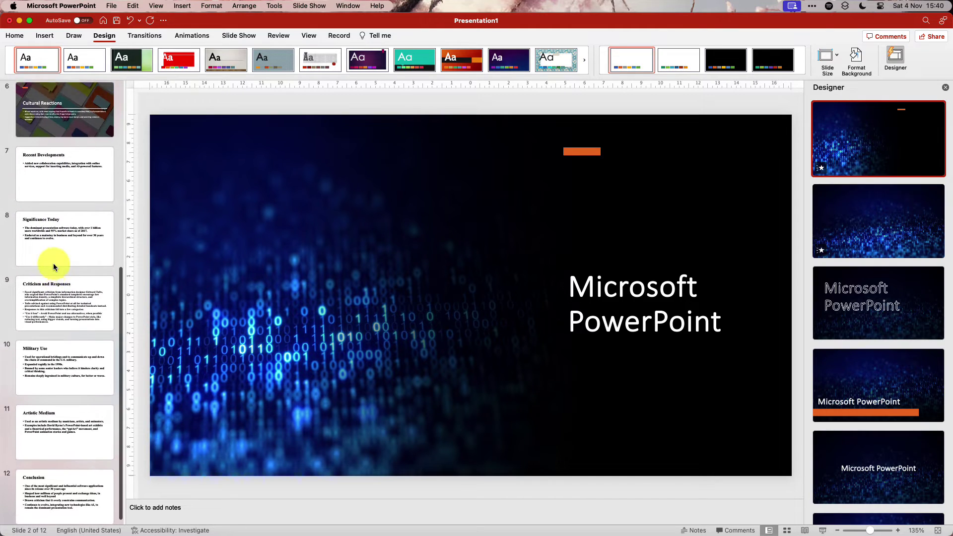
scroll(54, 266, up, 5)
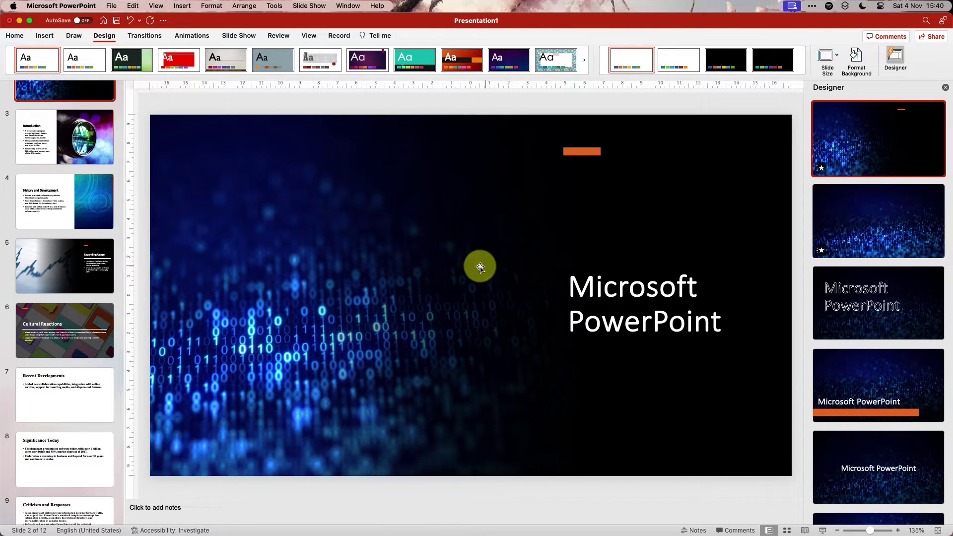
Switch to the Word PowerPoint History outline, then over to the mountain wallpaper desktop
key(ctrl+Left)
scroll(492, 326, down, 2)
scroll(493, 326, down, 10)
scroll(493, 325, down, 2)
scroll(493, 325, down, 10)
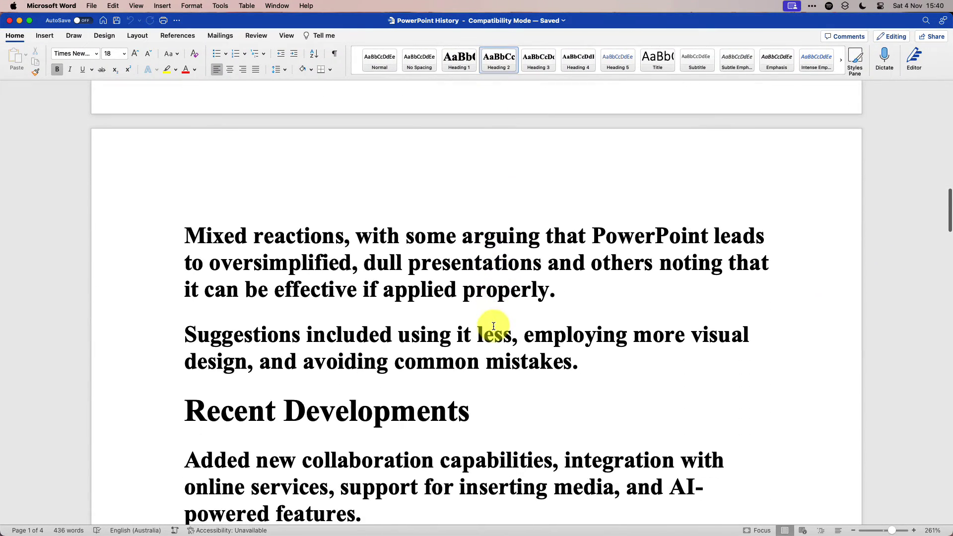
scroll(492, 325, up, 10)
scroll(493, 325, up, 5)
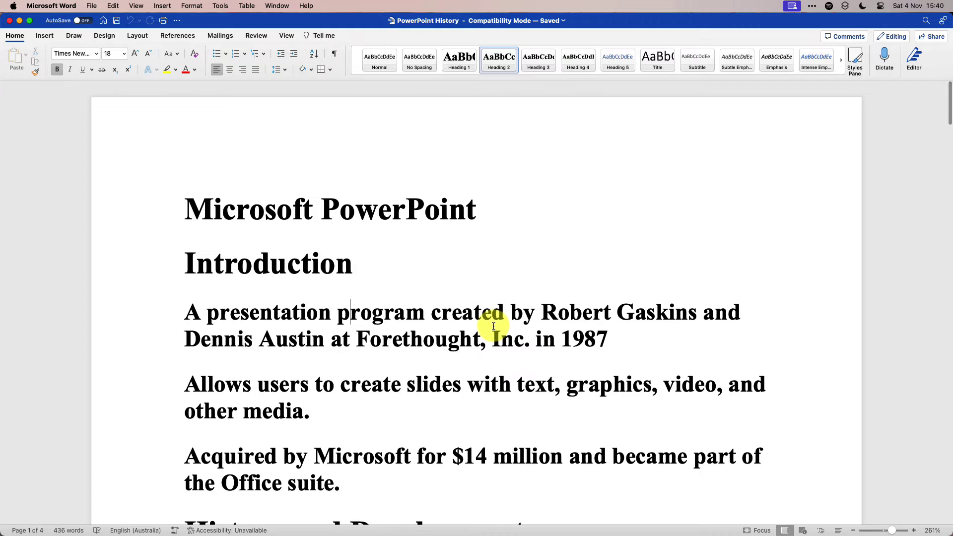
key(ctrl+Left)
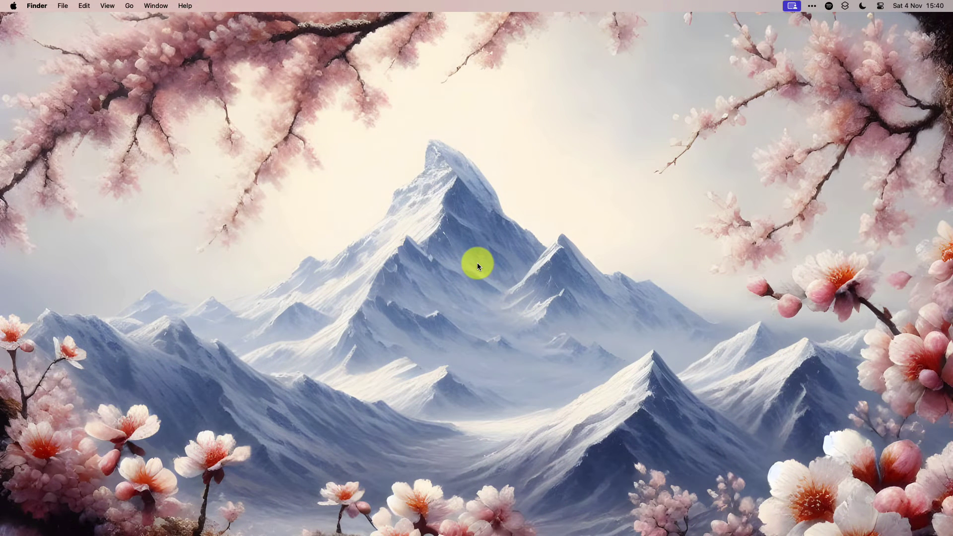